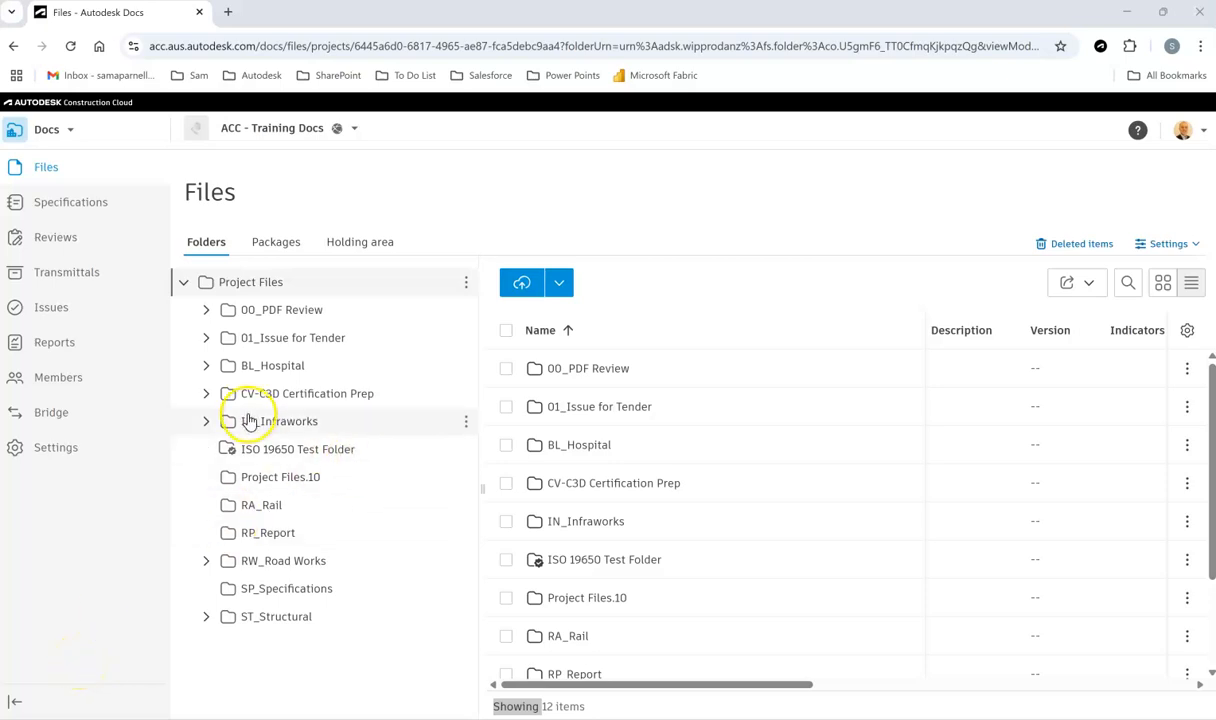
- Create a new report in Reports from the "Assigned items by company" template
{"action": "left_click", "coordinate": [68, 342]}
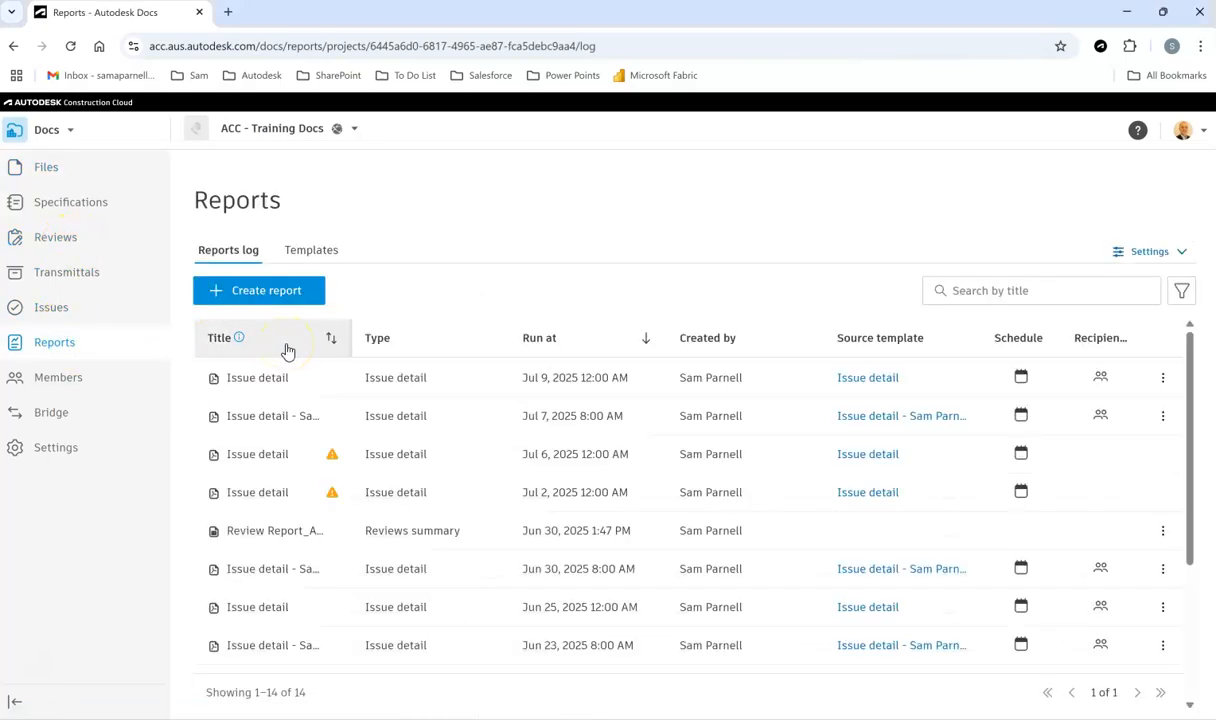
{"action": "left_click", "coordinate": [274, 294]}
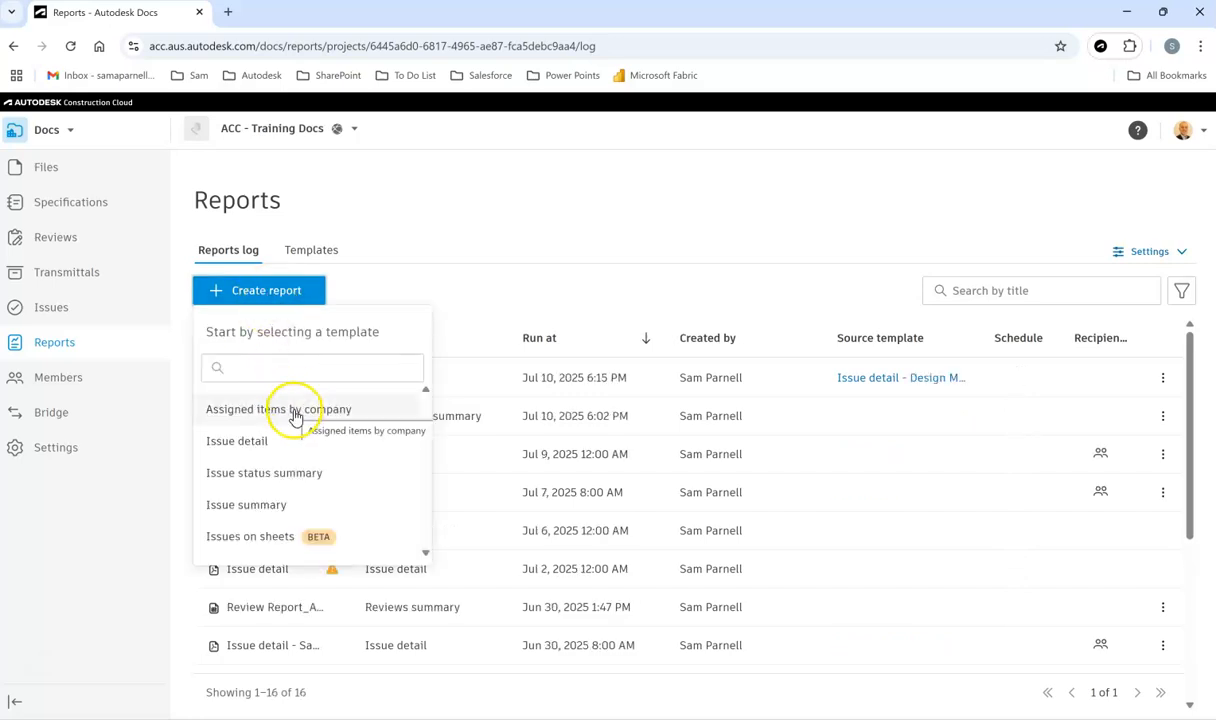
{"action": "left_click", "coordinate": [285, 417]}
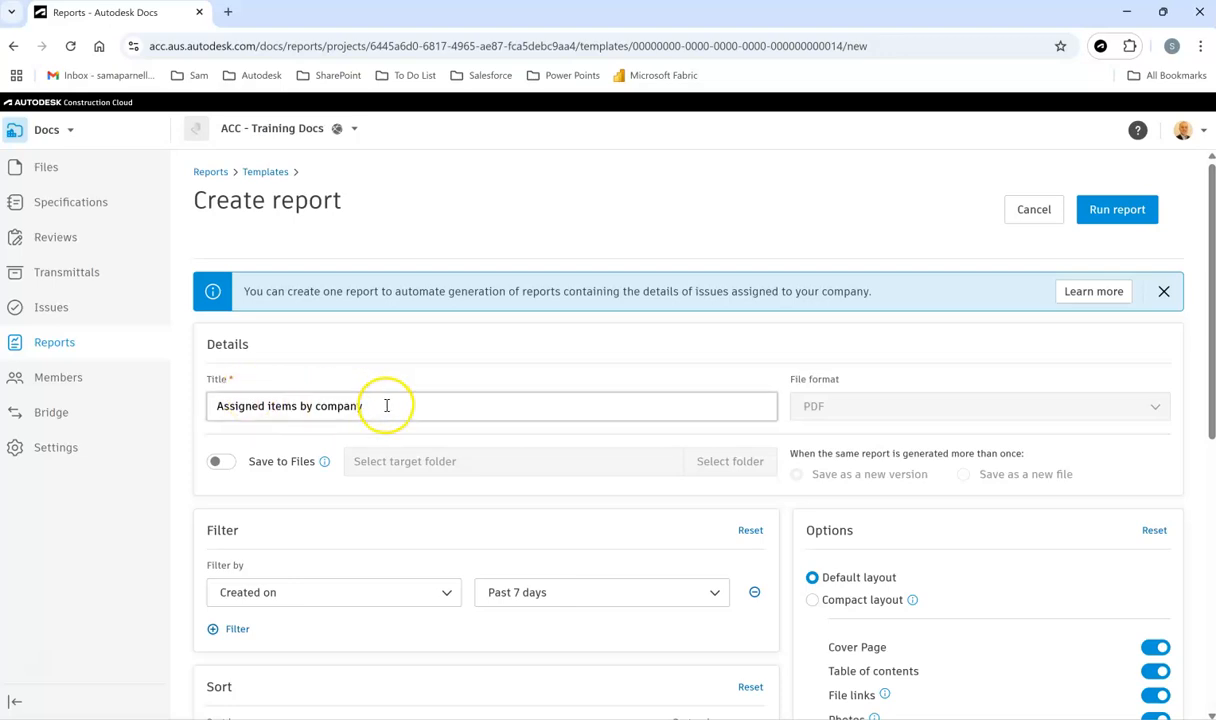
- Turn on saving the report to Files and choose RP_Report as the target folder
{"action": "left_click", "coordinate": [222, 463]}
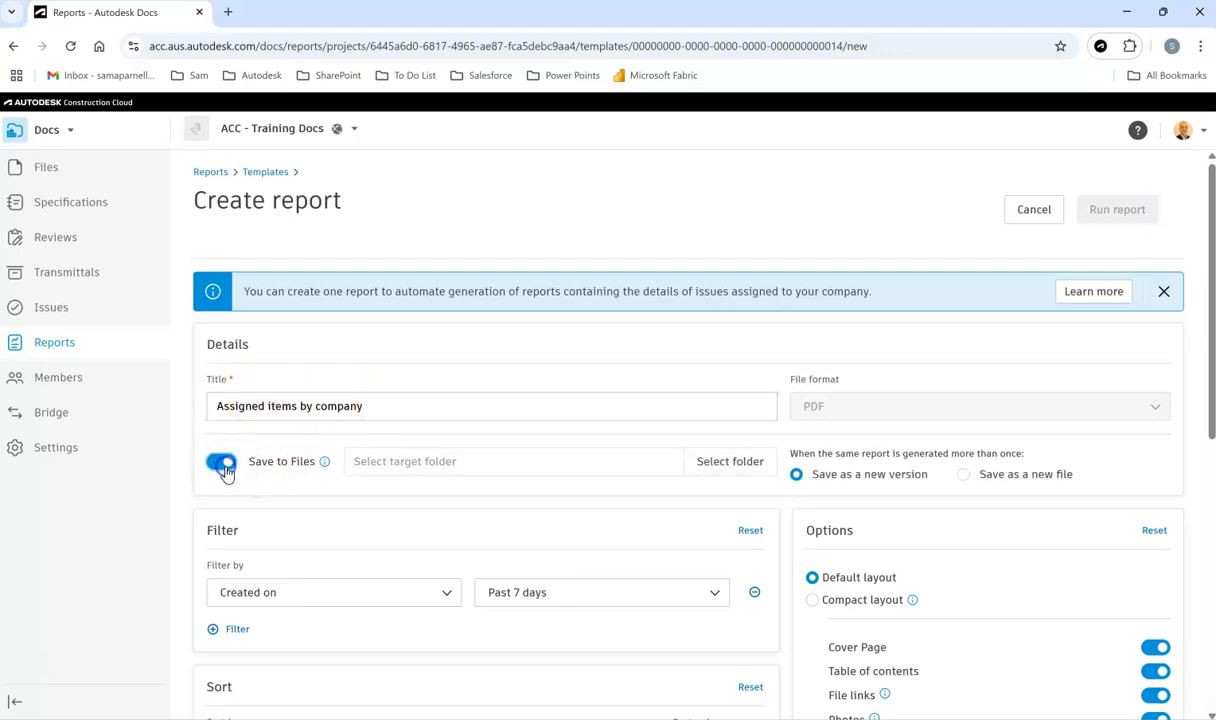
{"action": "left_click", "coordinate": [412, 461]}
{"action": "left_click", "coordinate": [365, 289]}
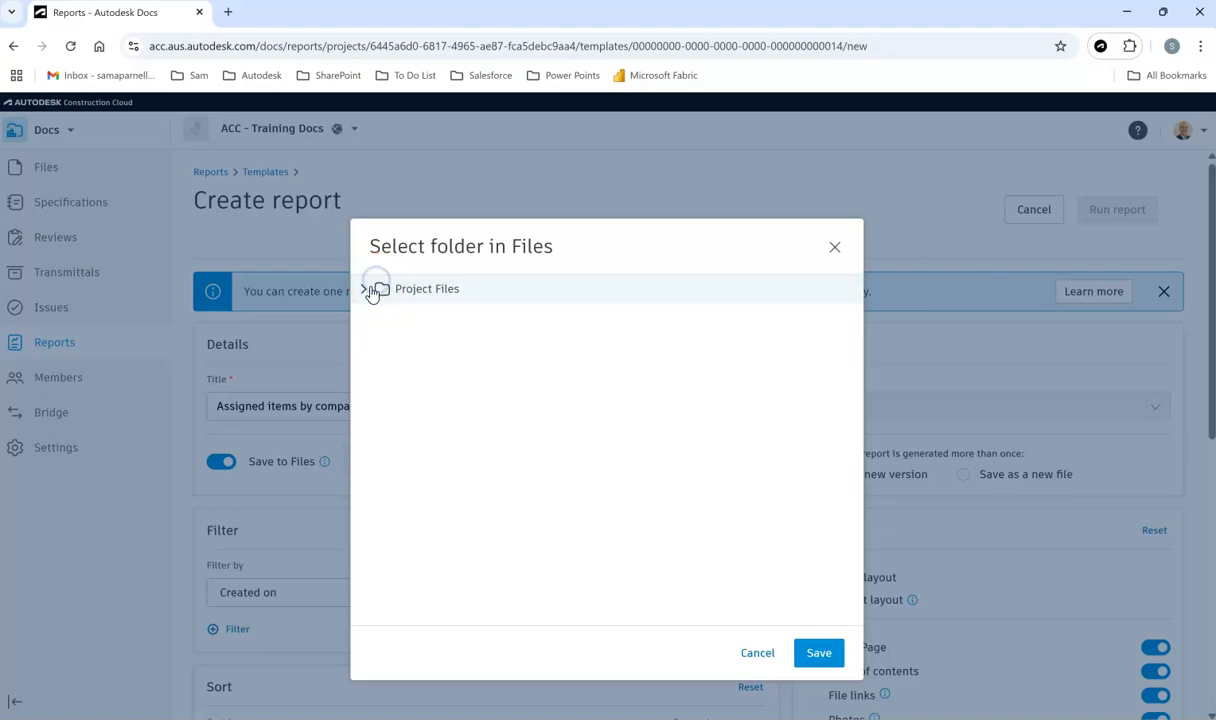
{"action": "left_click", "coordinate": [461, 541]}
{"action": "left_click", "coordinate": [816, 652]}
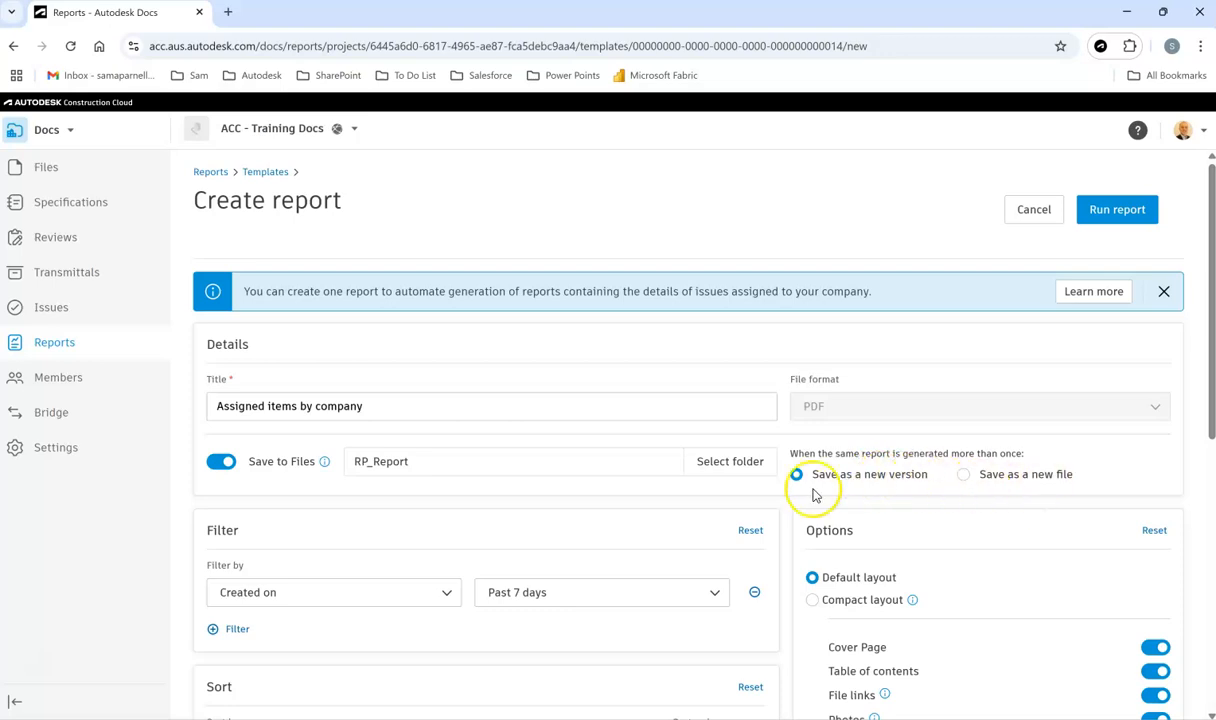
- Set the report's Created on filter to Past 30 days
{"action": "scroll", "coordinate": [448, 491], "scroll_direction": "down", "scroll_amount": 2}
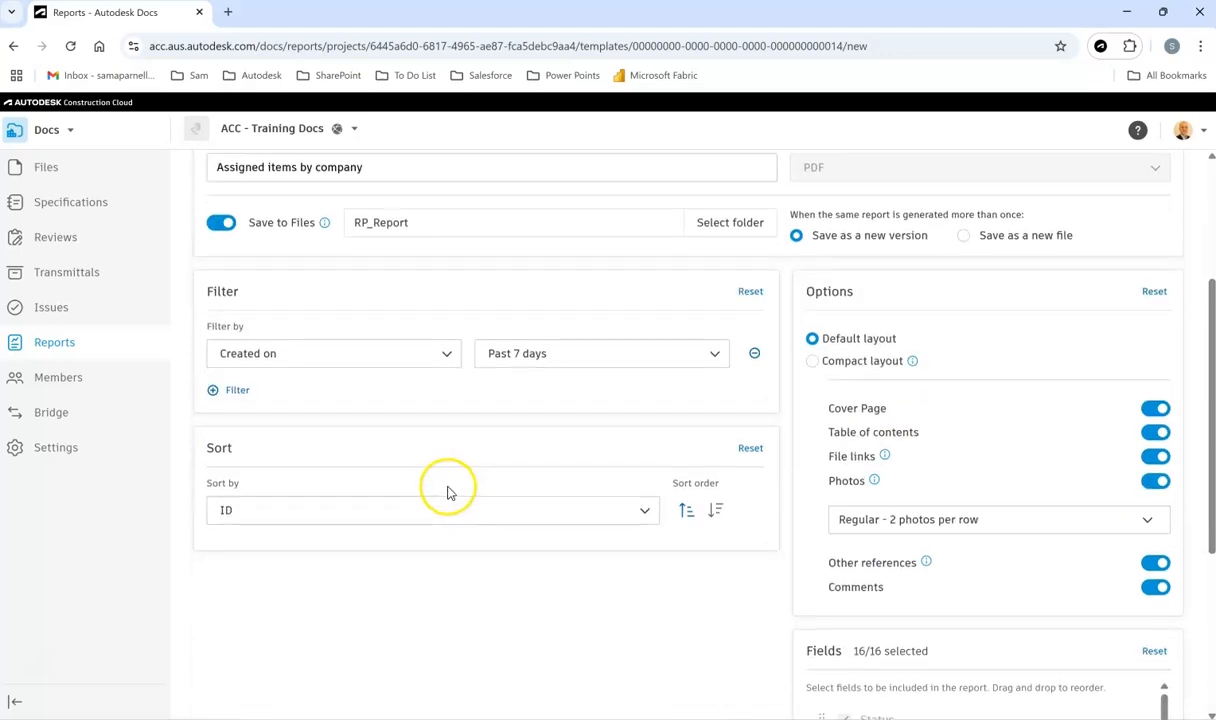
{"action": "left_click", "coordinate": [262, 356]}
{"action": "scroll", "coordinate": [402, 429], "scroll_direction": "down", "scroll_amount": 2}
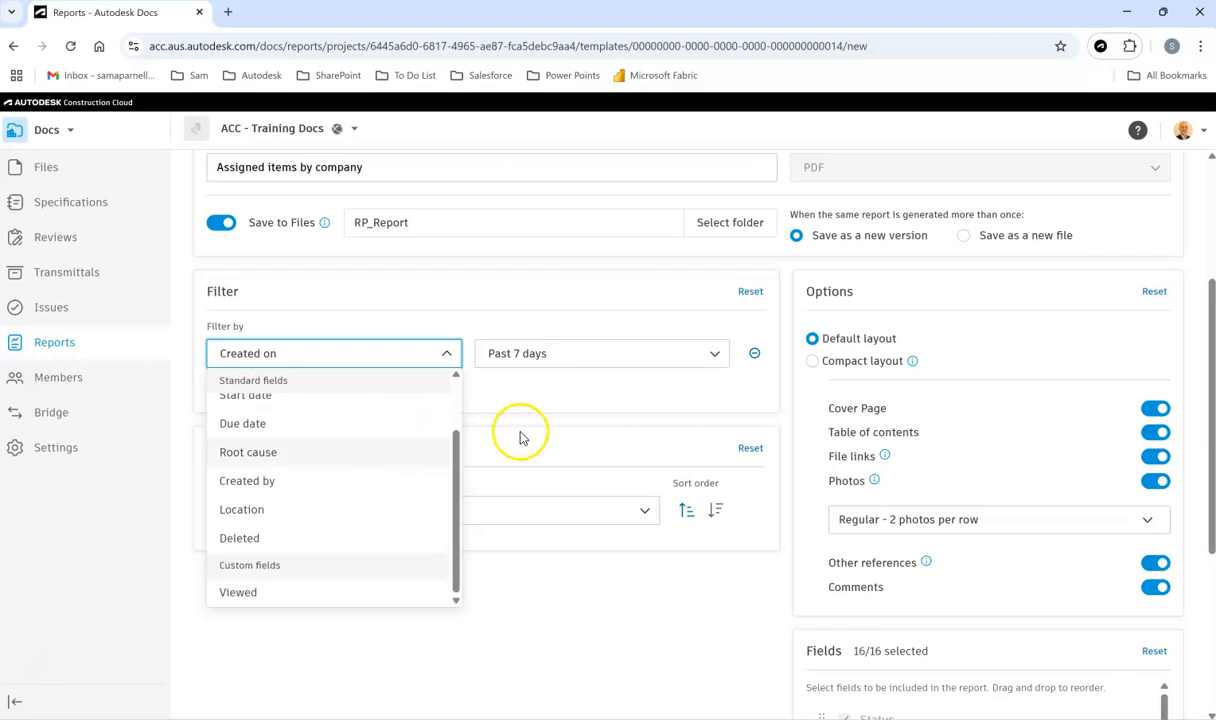
{"action": "left_click", "coordinate": [543, 400]}
{"action": "left_click", "coordinate": [549, 358]}
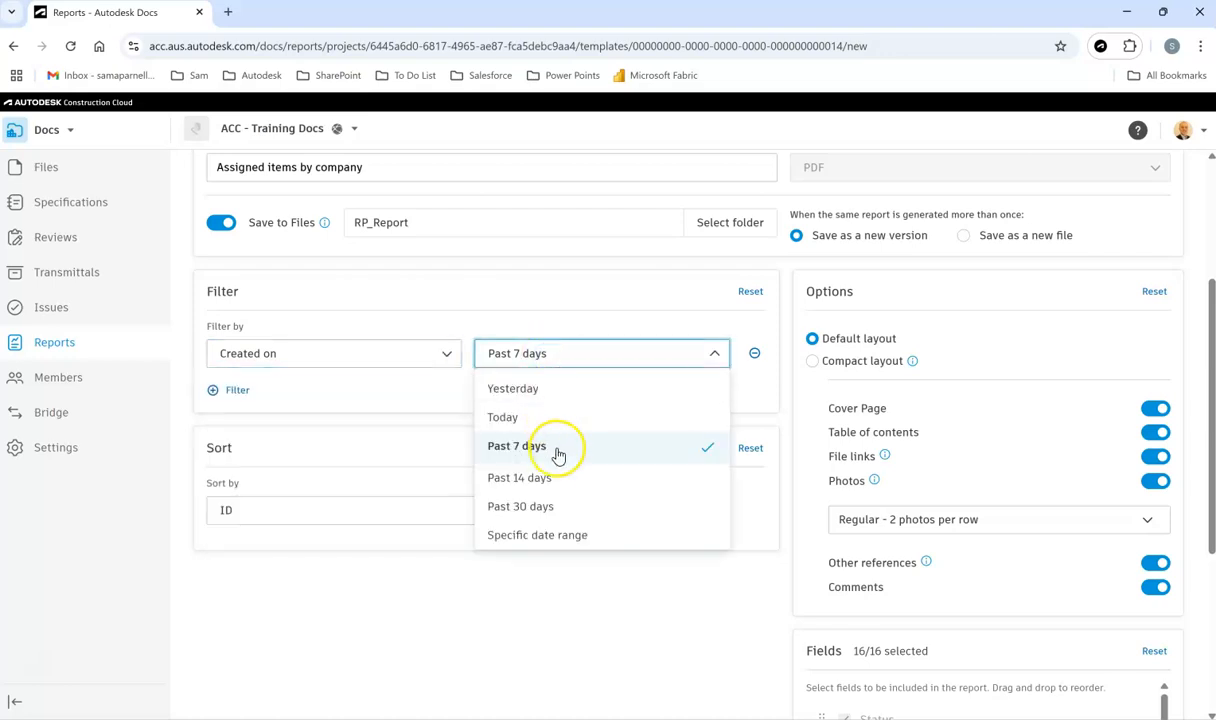
{"action": "left_click", "coordinate": [539, 506]}
{"action": "left_click", "coordinate": [240, 390]}
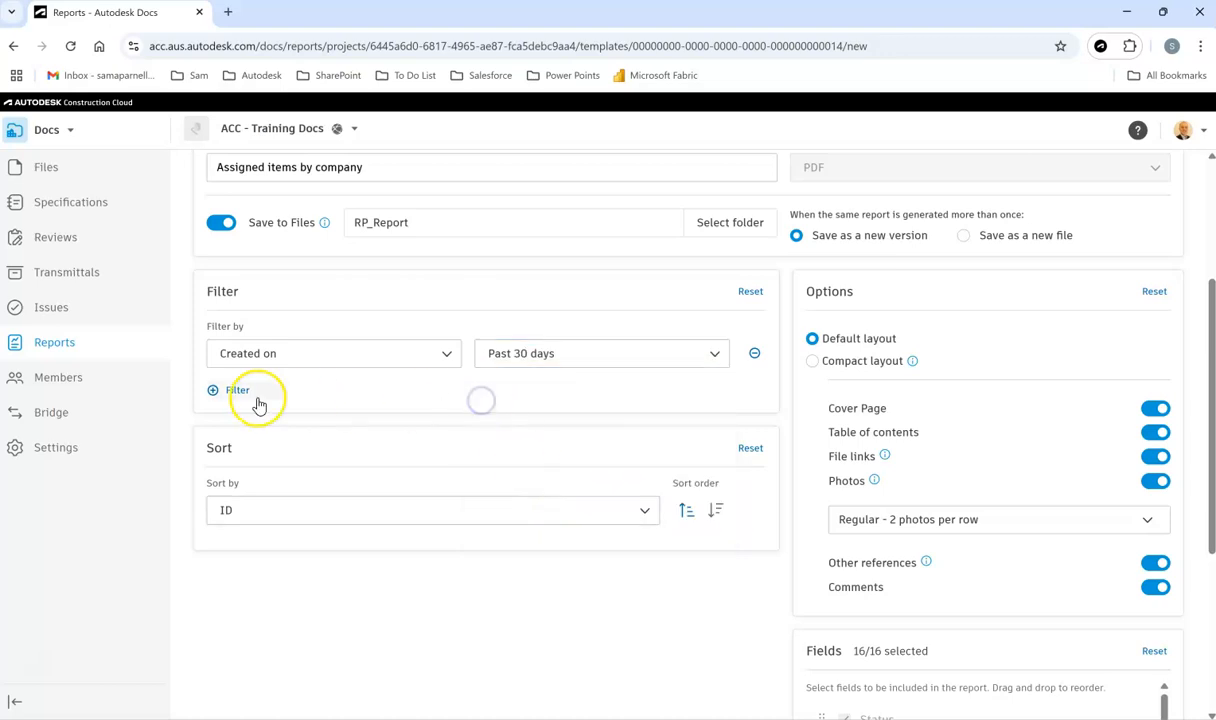
{"action": "left_click", "coordinate": [254, 420]}
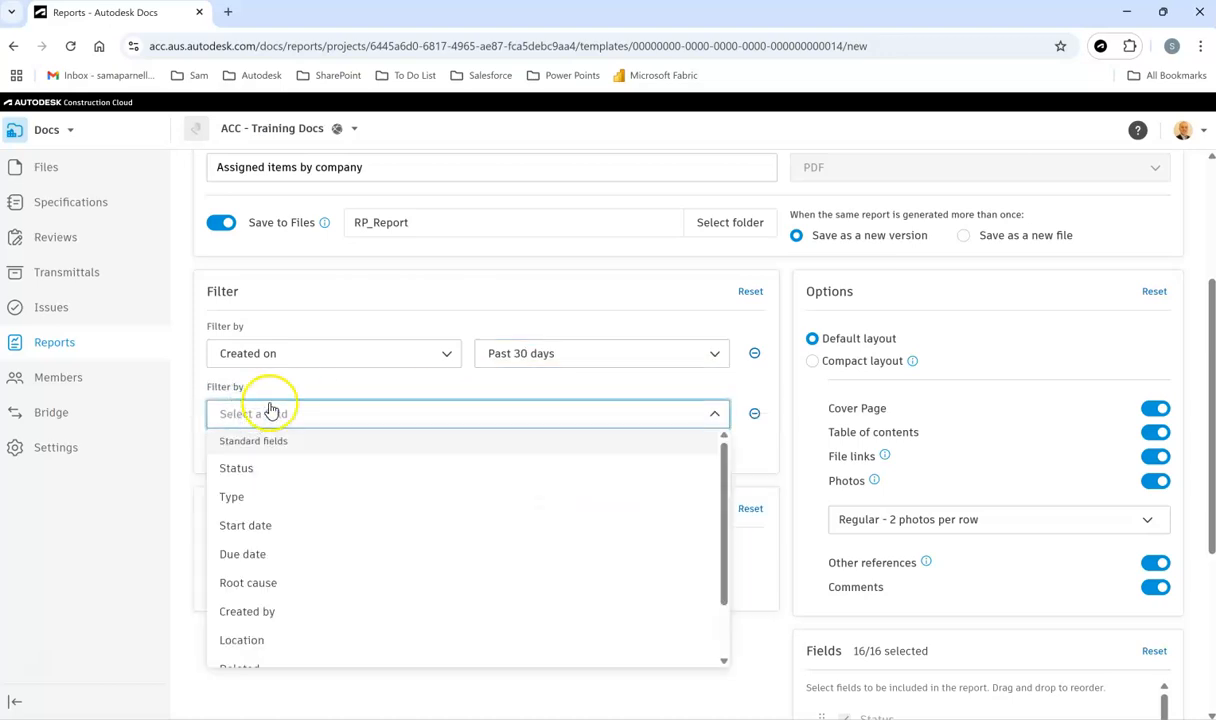
{"action": "left_click", "coordinate": [272, 380]}
{"action": "left_click", "coordinate": [754, 413]}
- Sort the report by Status
{"action": "left_click", "coordinate": [245, 512]}
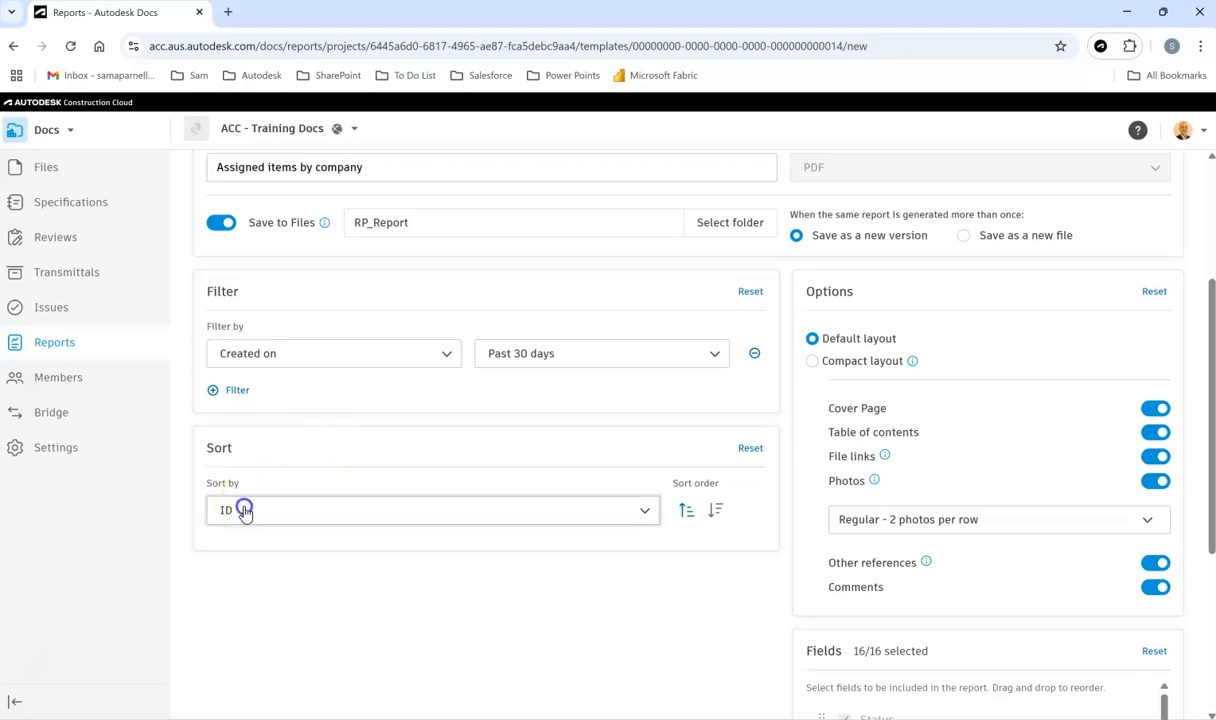
{"action": "scroll", "coordinate": [252, 330], "scroll_direction": "up", "scroll_amount": 3}
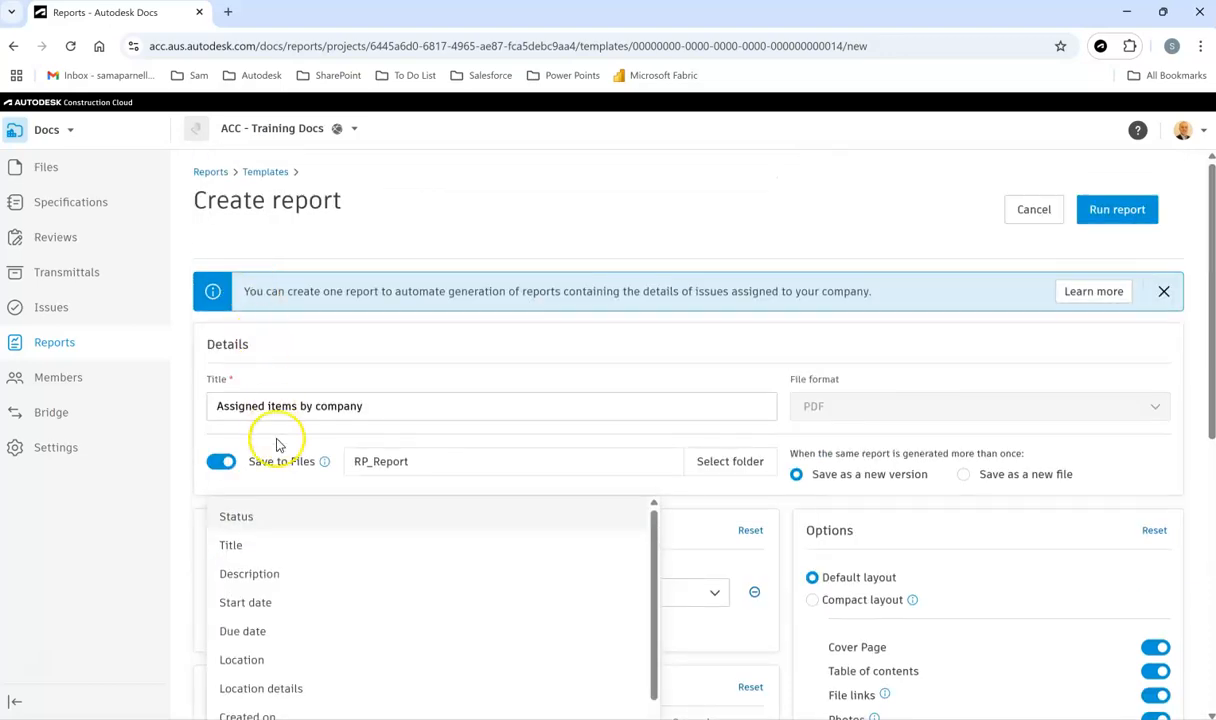
{"action": "scroll", "coordinate": [278, 444], "scroll_direction": "down", "scroll_amount": 3}
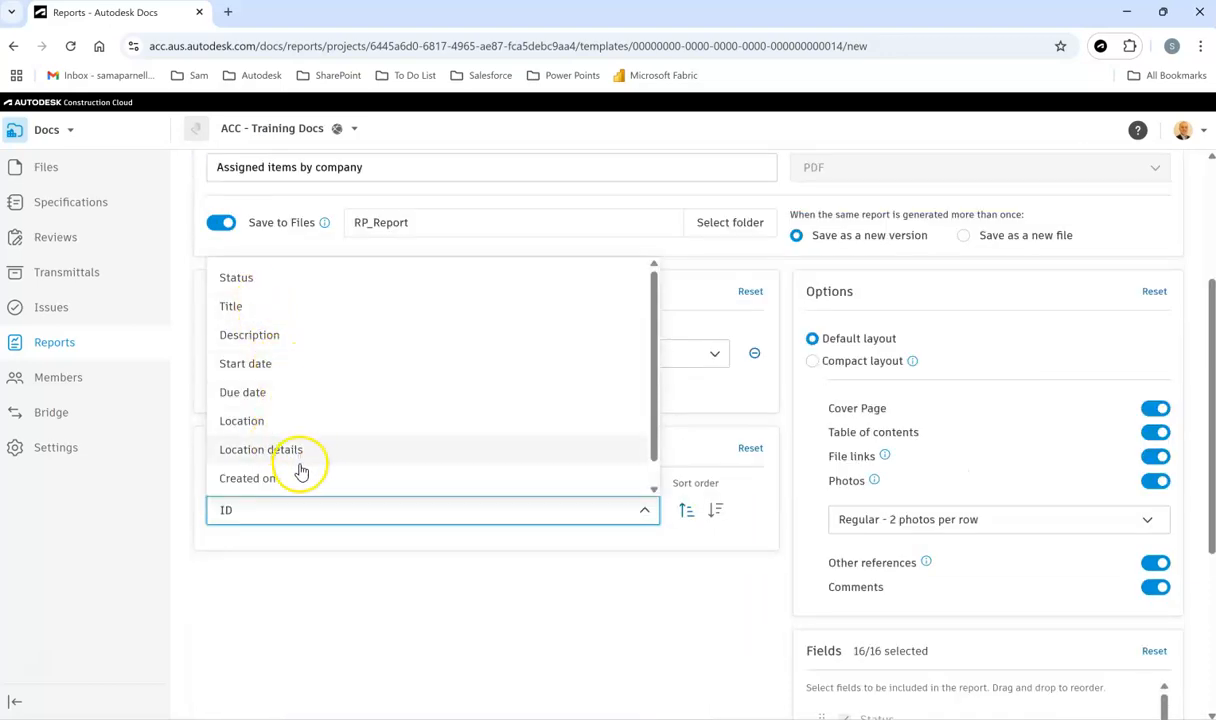
{"action": "left_click", "coordinate": [256, 279]}
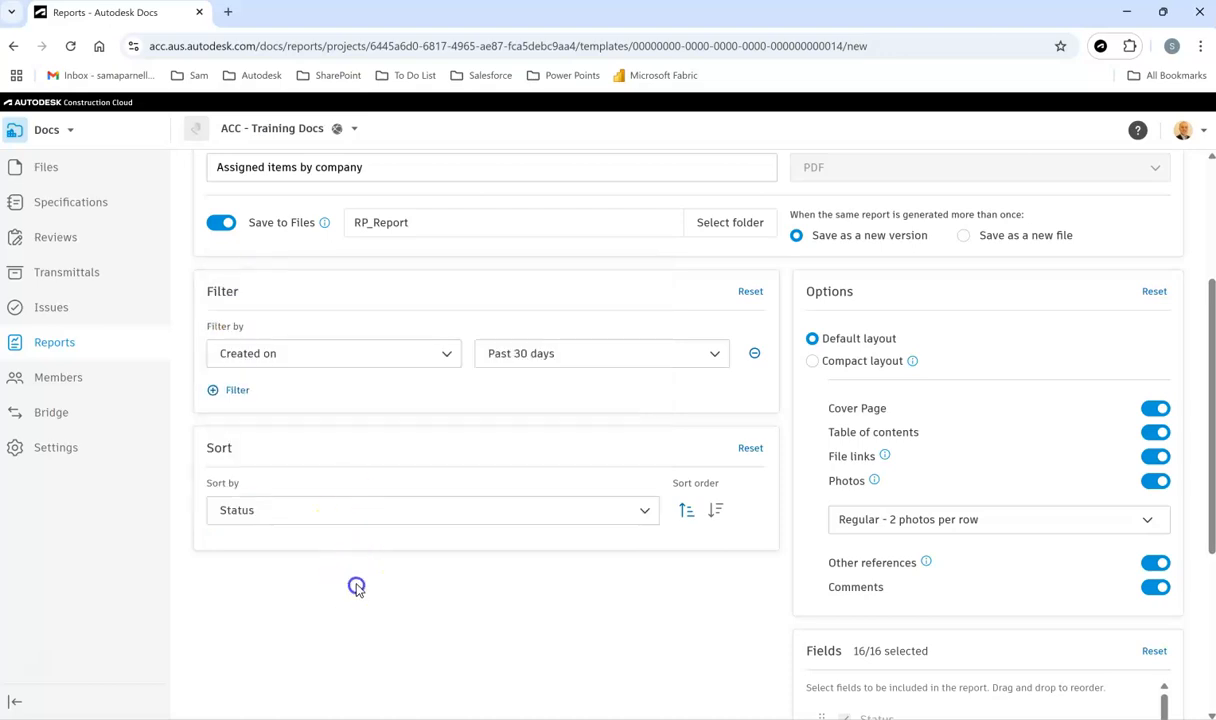
- Try the Compact layout, restore the Default layout, and review the report's options and included fields
{"action": "left_click", "coordinate": [836, 364]}
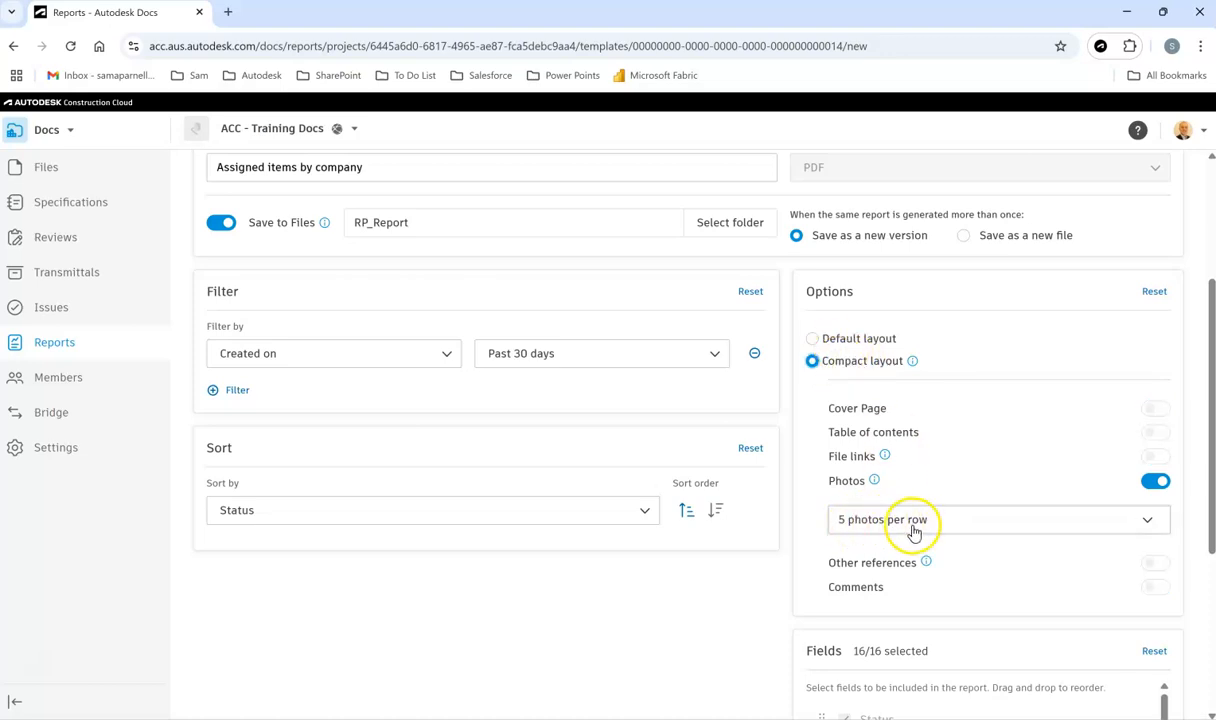
{"action": "left_click", "coordinate": [874, 340]}
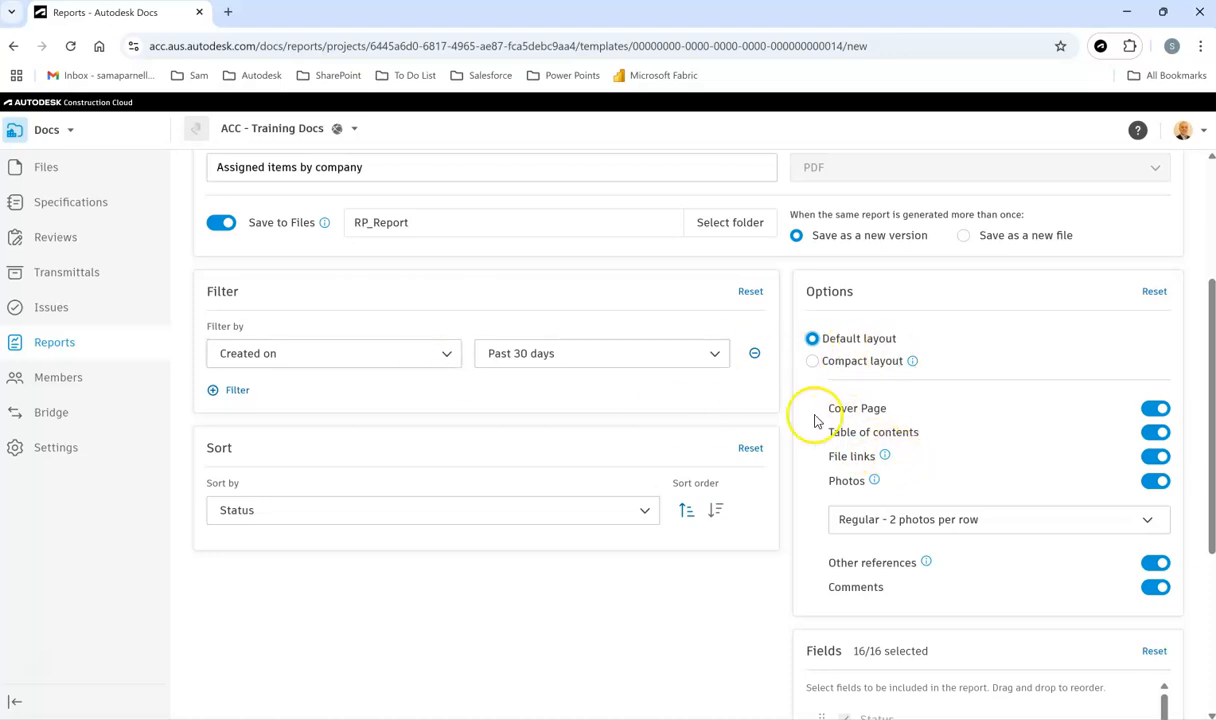
{"action": "scroll", "coordinate": [899, 412], "scroll_direction": "down", "scroll_amount": 3}
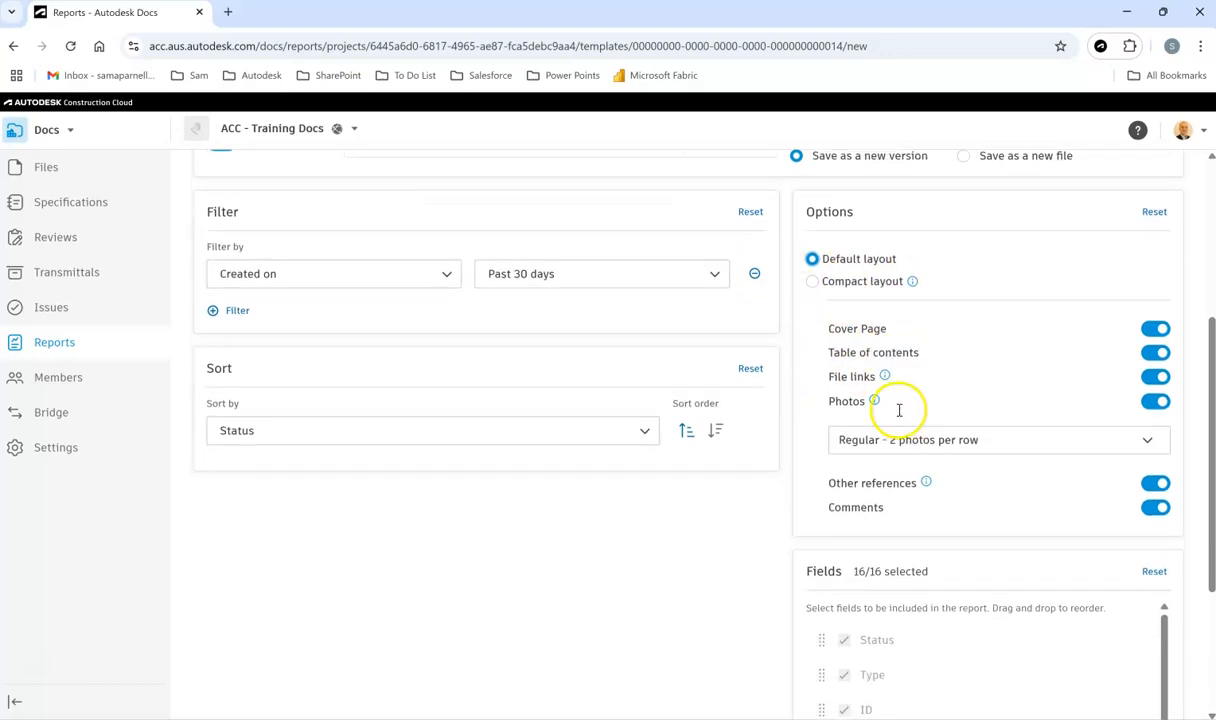
{"action": "left_click_drag", "start_coordinate": [1165, 394], "coordinate": [1129, 372]}
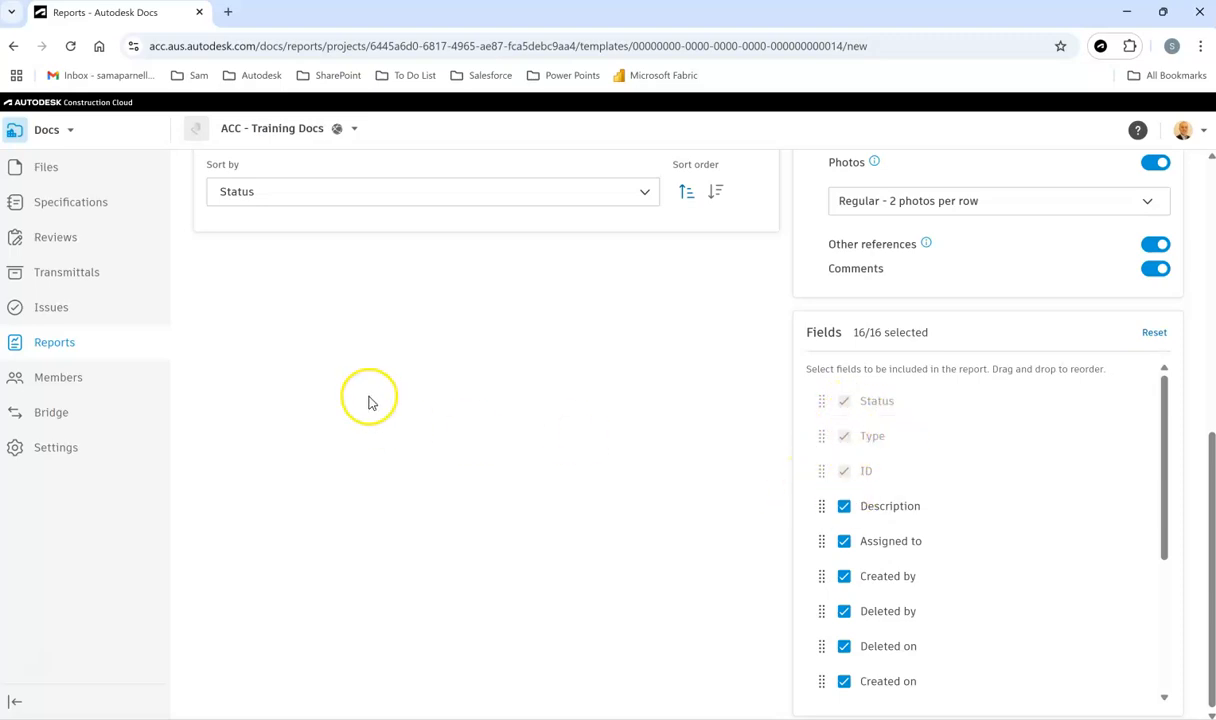
- Run the report and also save it as a template titled "Assigned items by company"
{"action": "scroll", "coordinate": [345, 365], "scroll_direction": "up", "scroll_amount": 2}
{"action": "scroll", "coordinate": [450, 402], "scroll_direction": "up", "scroll_amount": 5}
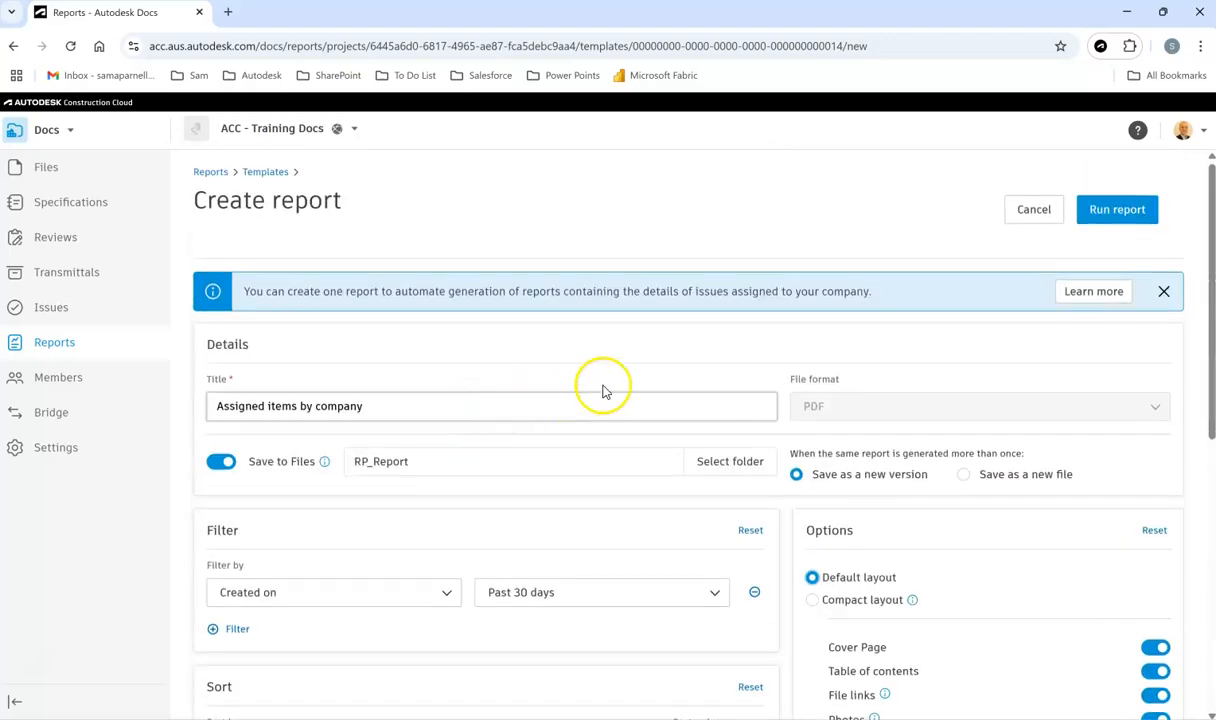
{"action": "left_click", "coordinate": [1100, 219]}
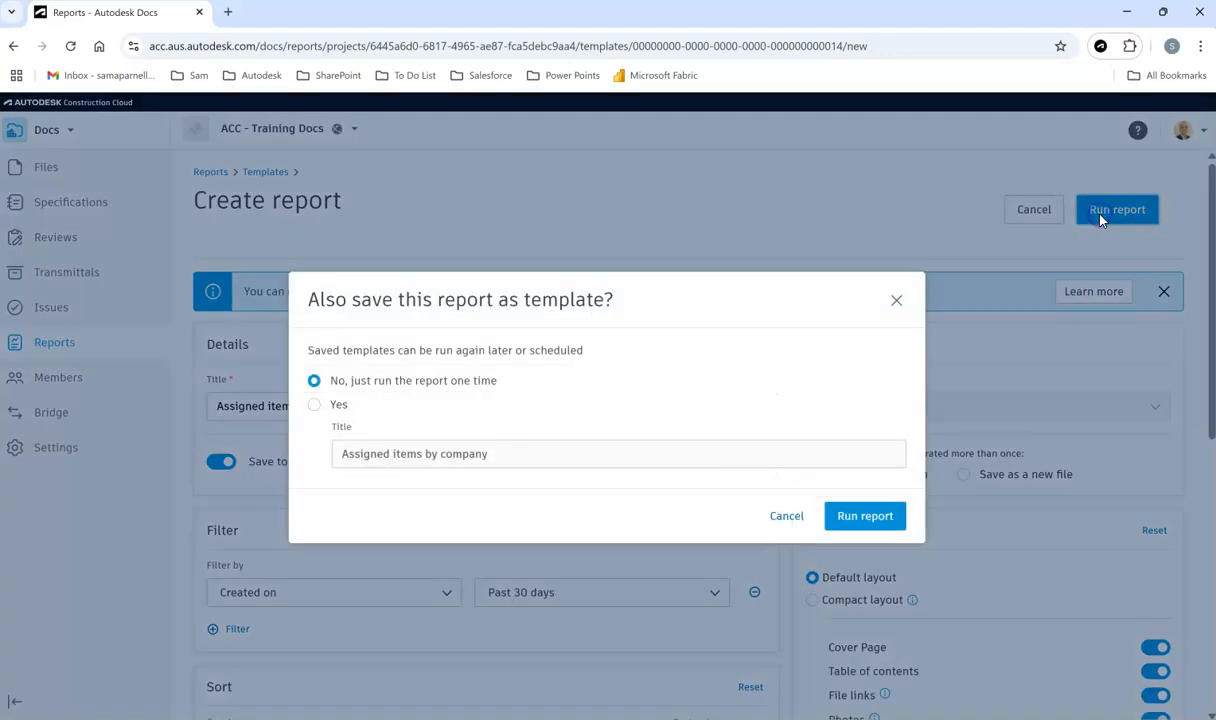
{"action": "left_click", "coordinate": [319, 407]}
{"action": "left_click", "coordinate": [845, 516]}
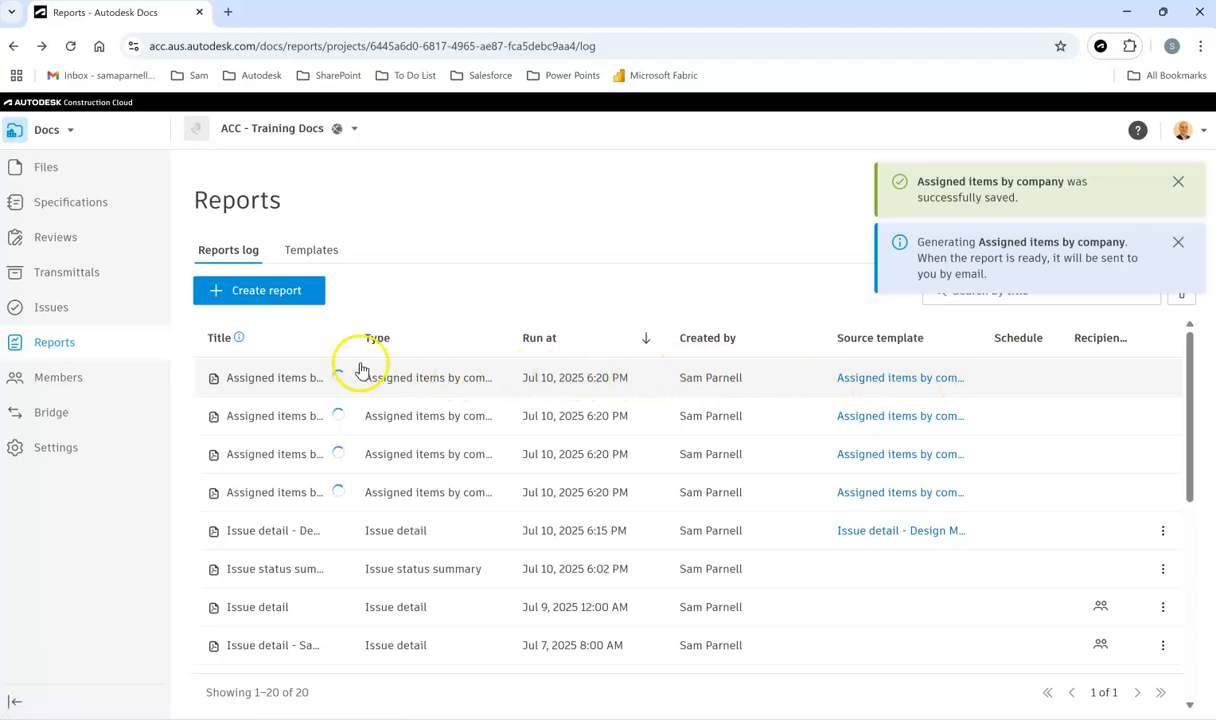
- Open scheduling for the saved "Assigned items by company" template and set its weekly run day to Monday only
{"action": "left_click", "coordinate": [320, 249]}
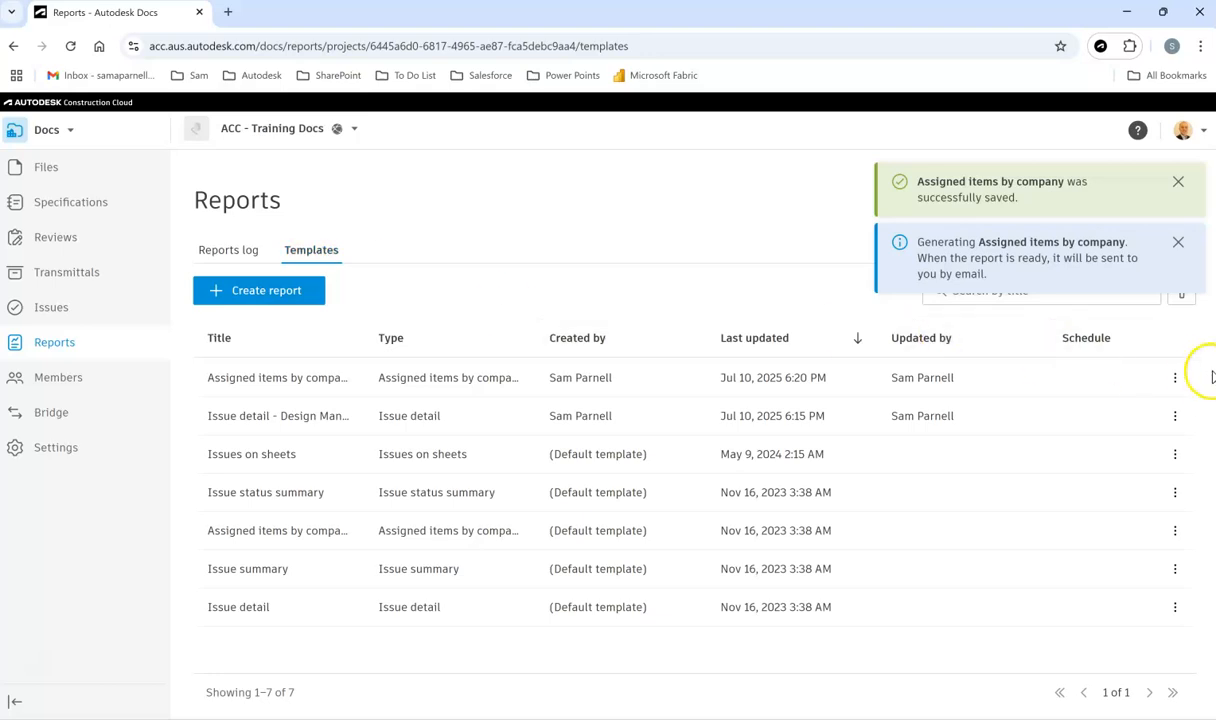
{"action": "left_click", "coordinate": [1176, 379]}
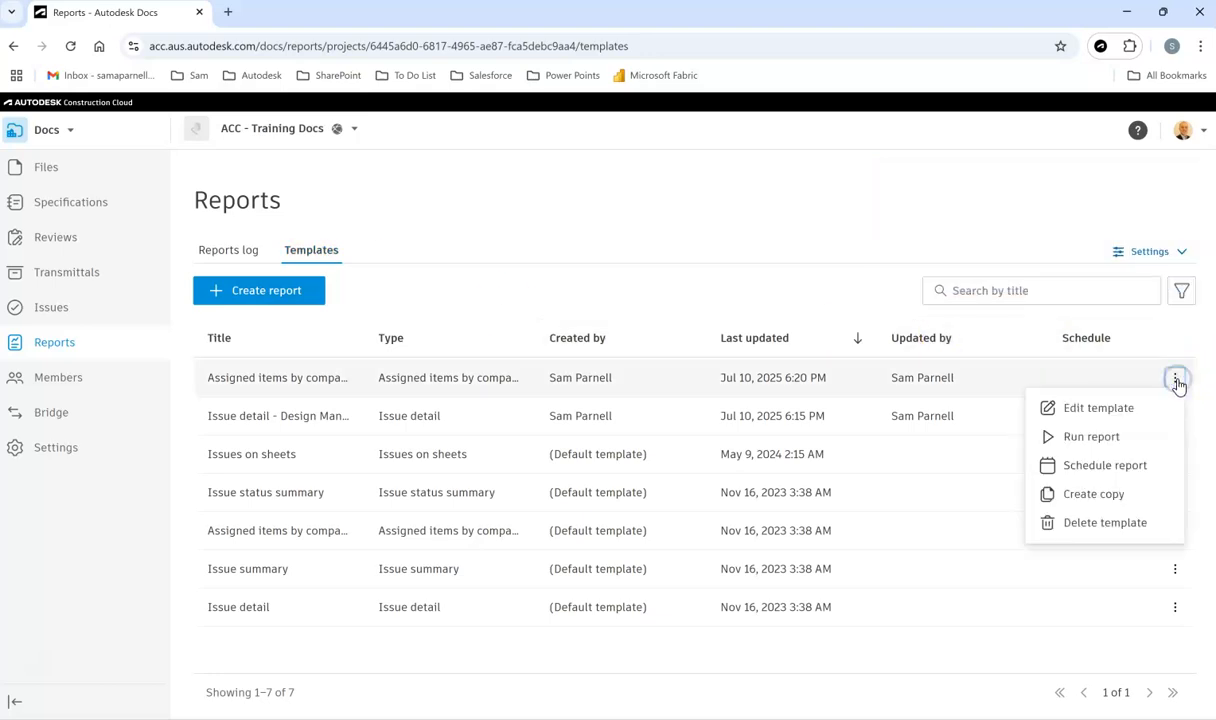
{"action": "left_click", "coordinate": [1104, 466]}
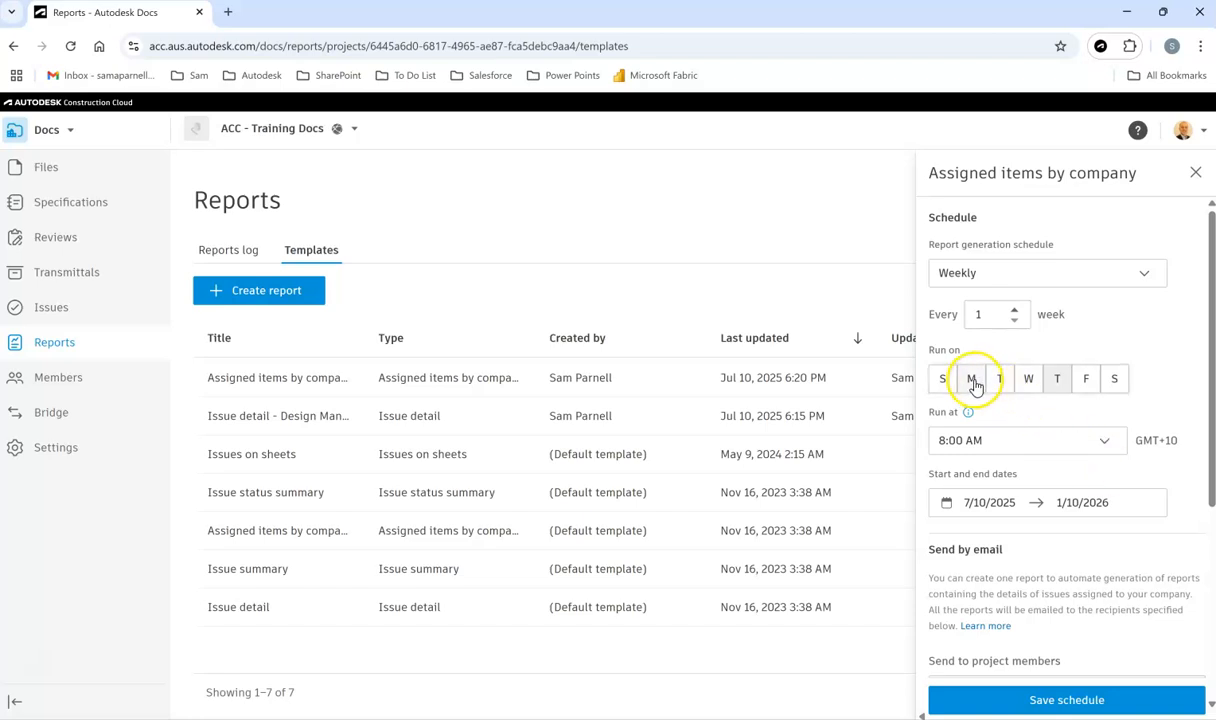
{"action": "left_click", "coordinate": [972, 380]}
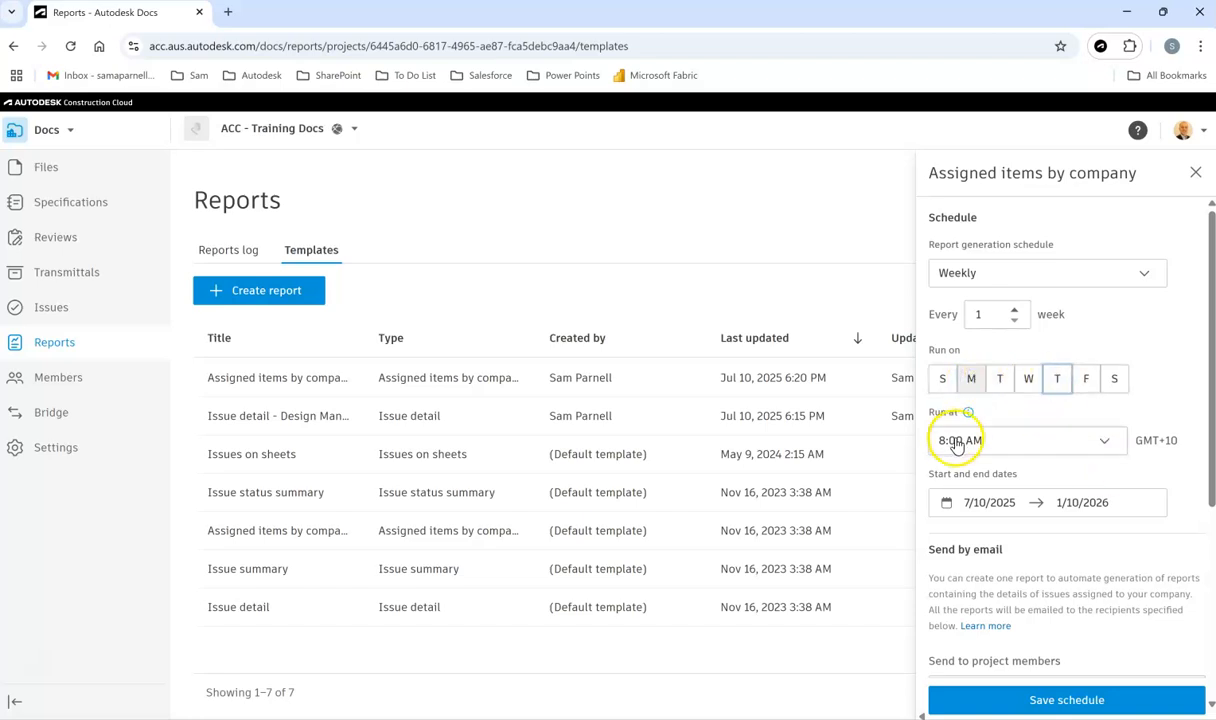
- Set the schedule's date range to start 7/10/2025 and end 8/30/2025
{"action": "left_click", "coordinate": [995, 508]}
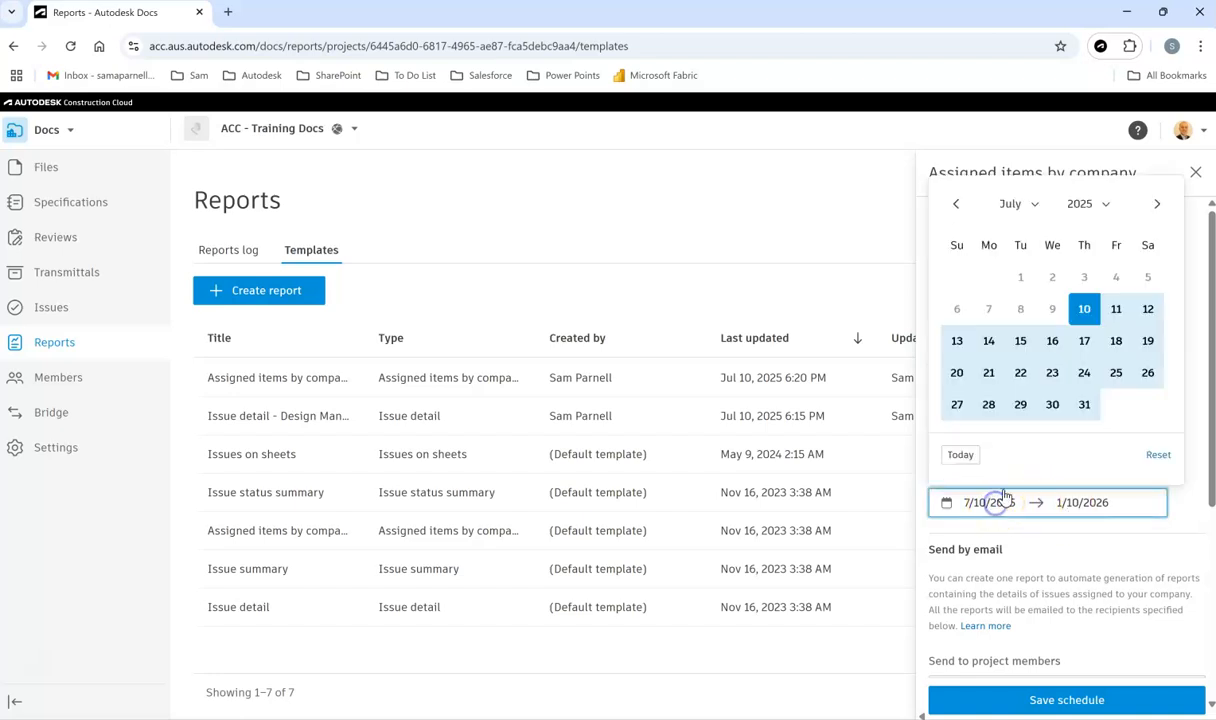
{"action": "left_click", "coordinate": [1158, 207]}
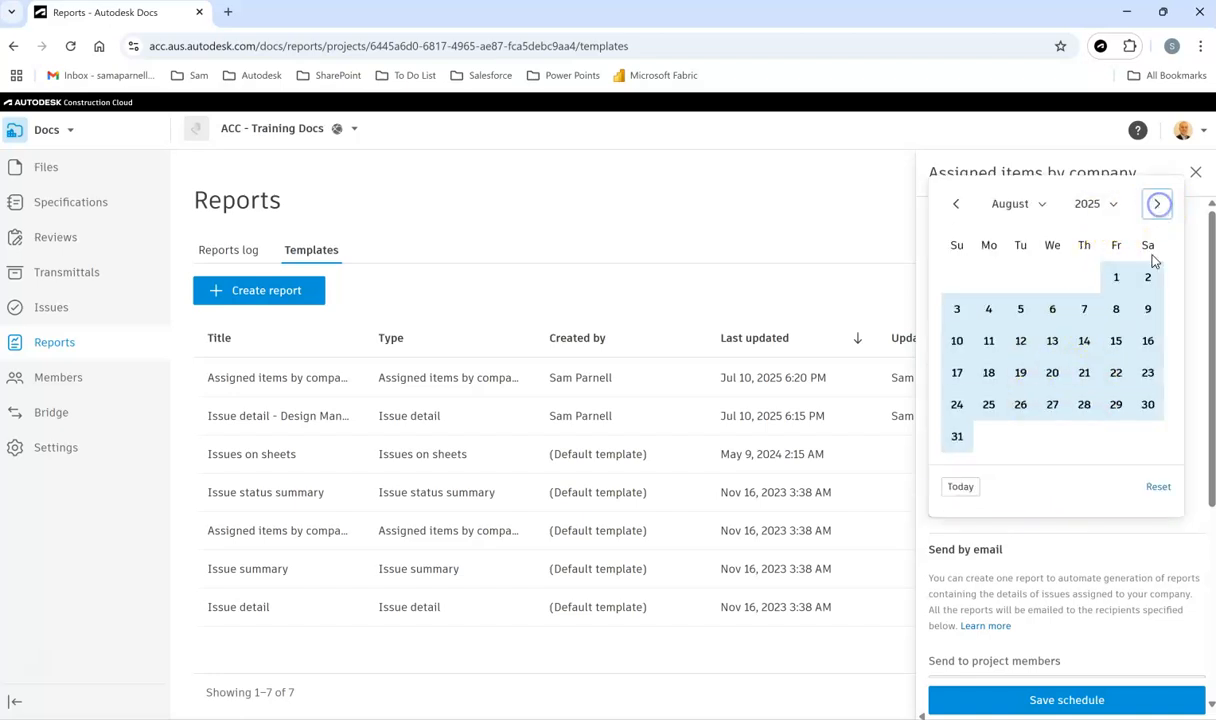
{"action": "left_click", "coordinate": [958, 435]}
{"action": "left_click", "coordinate": [1140, 447]}
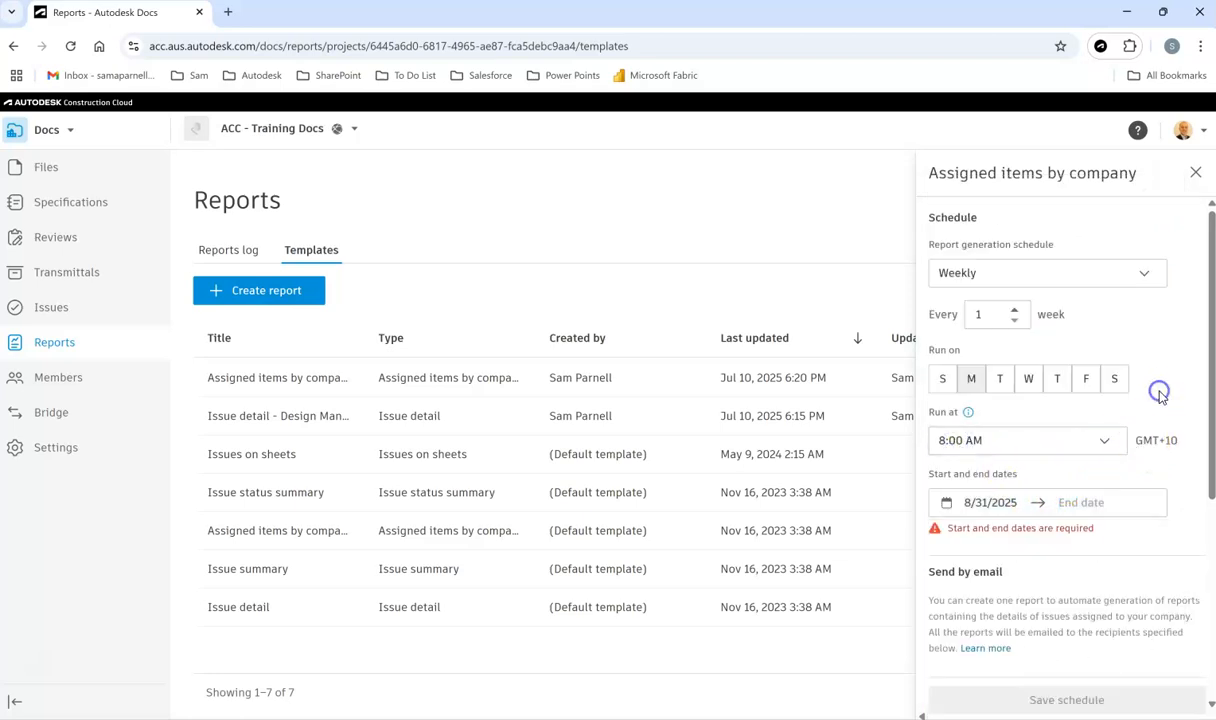
- Search the project members for "sam" and add the DE Manager Ltd member as an email recipient of the scheduled report
{"action": "scroll", "coordinate": [1000, 400], "scroll_direction": "down", "scroll_amount": 2}
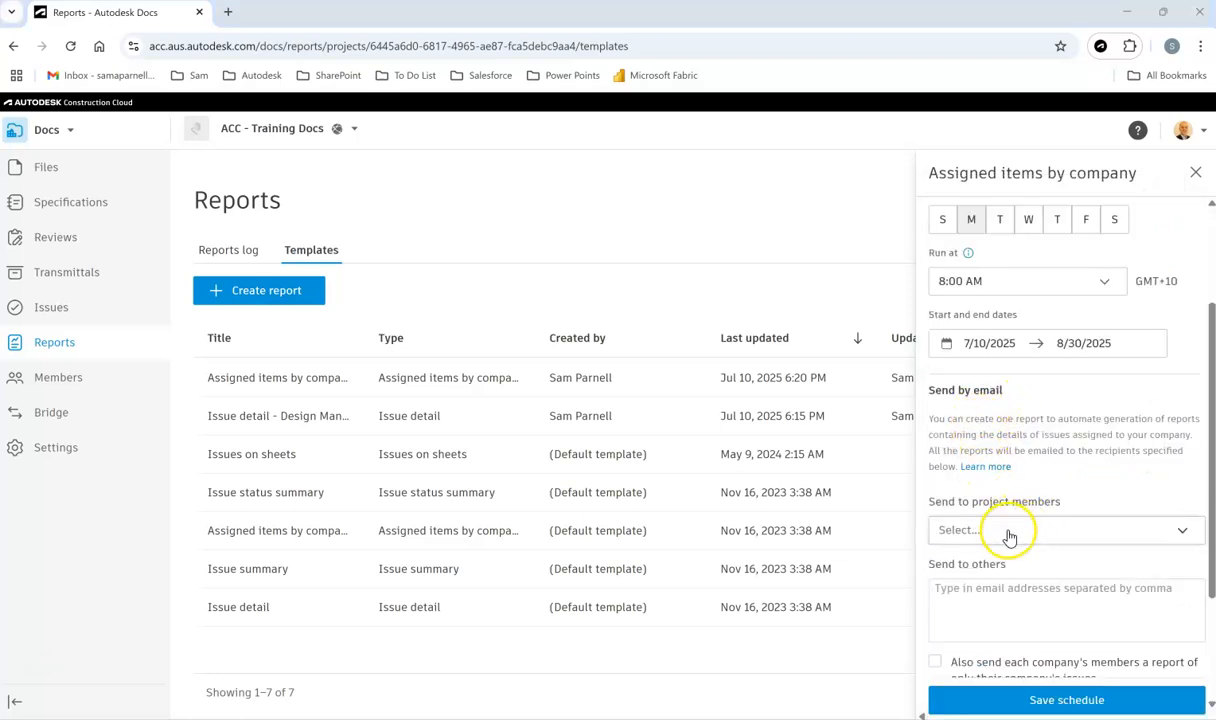
{"action": "scroll", "coordinate": [1025, 480], "scroll_direction": "down", "scroll_amount": 1}
{"action": "left_click", "coordinate": [989, 453]}
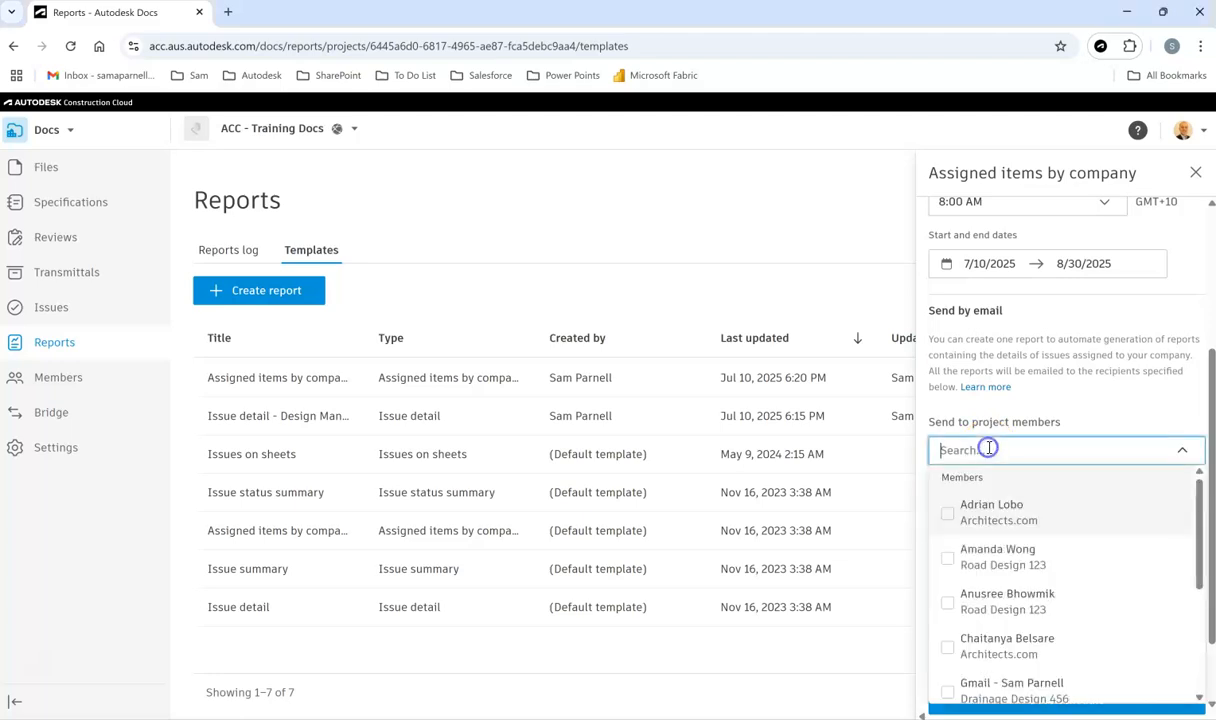
{"action": "left_click_drag", "start_coordinate": [1202, 502], "coordinate": [1203, 557]}
{"action": "type", "text": "sam"}
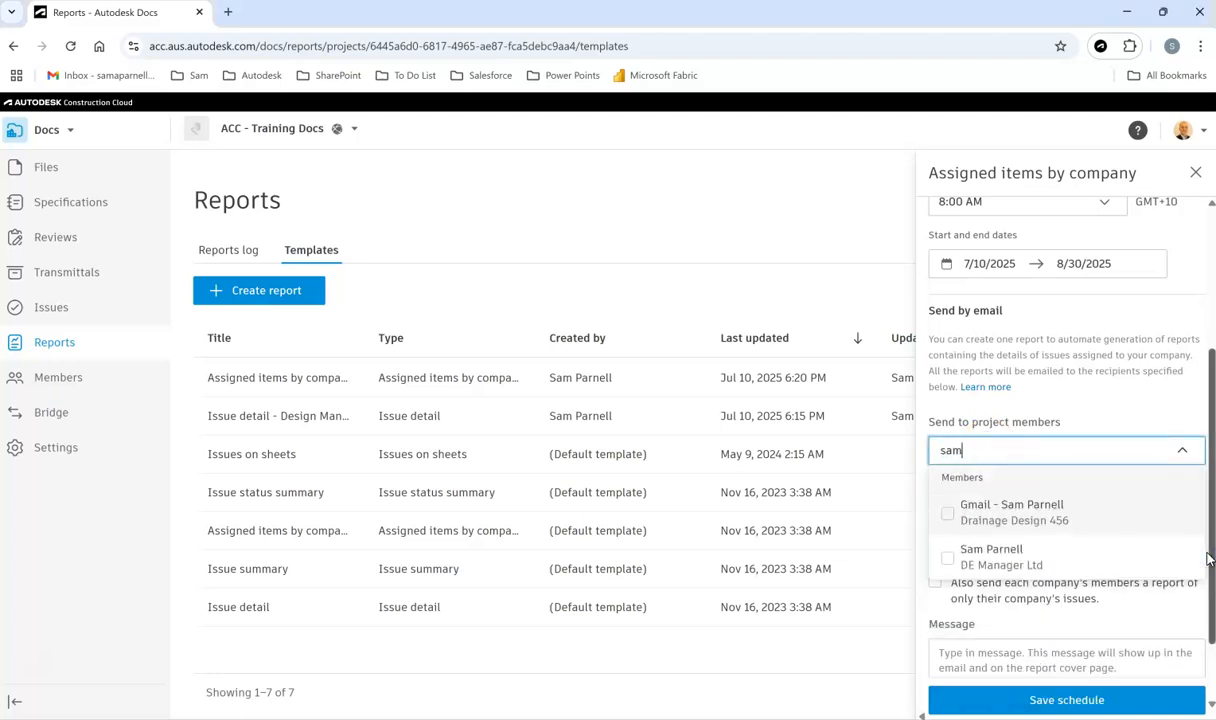
{"action": "left_click", "coordinate": [947, 558]}
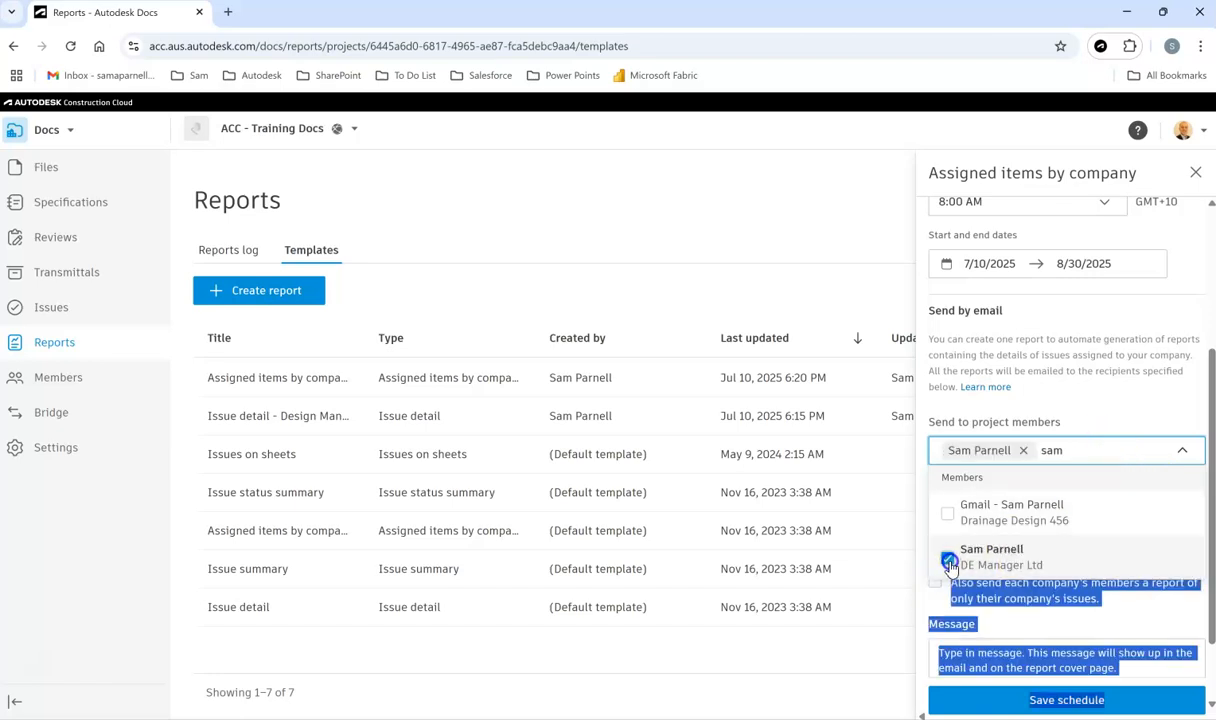
{"action": "left_click", "coordinate": [1024, 608]}
{"action": "scroll", "coordinate": [1007, 500], "scroll_direction": "down", "scroll_amount": 2}
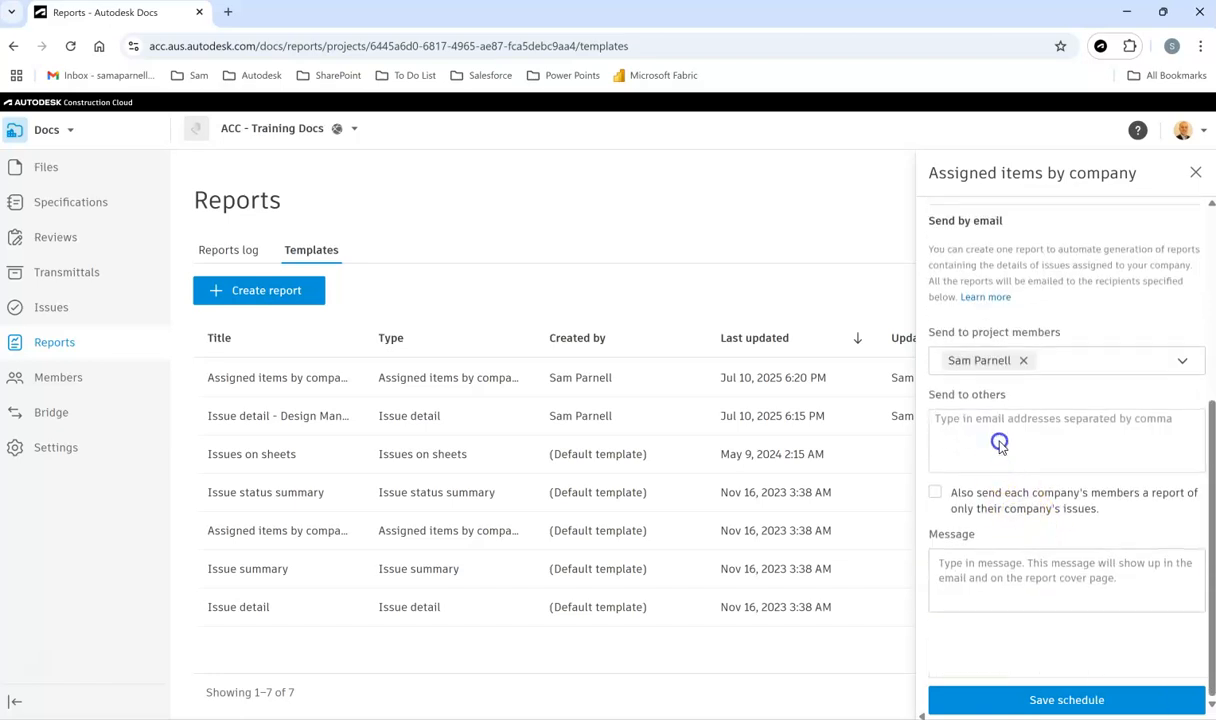
{"action": "left_click", "coordinate": [1125, 425]}
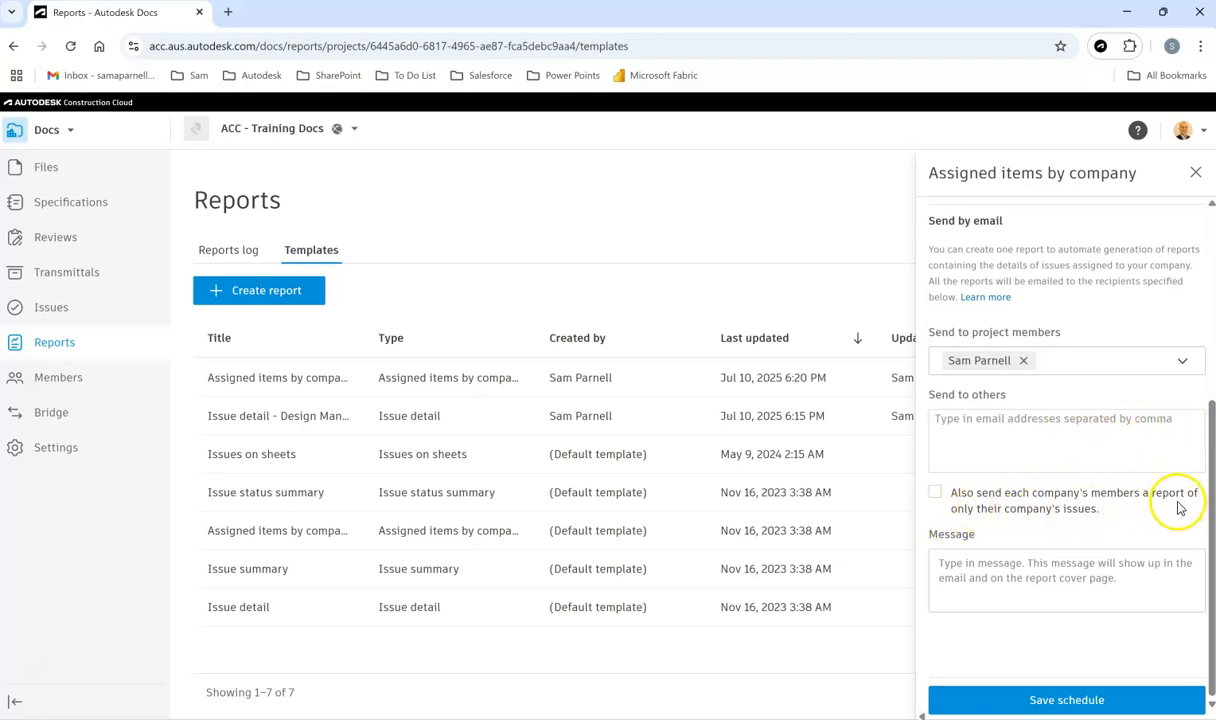
- Also send each company's members a report of only their issues, add the message "Please resolve issues asap", and save the schedule
{"action": "left_click", "coordinate": [935, 492]}
{"action": "left_click", "coordinate": [1006, 553]}
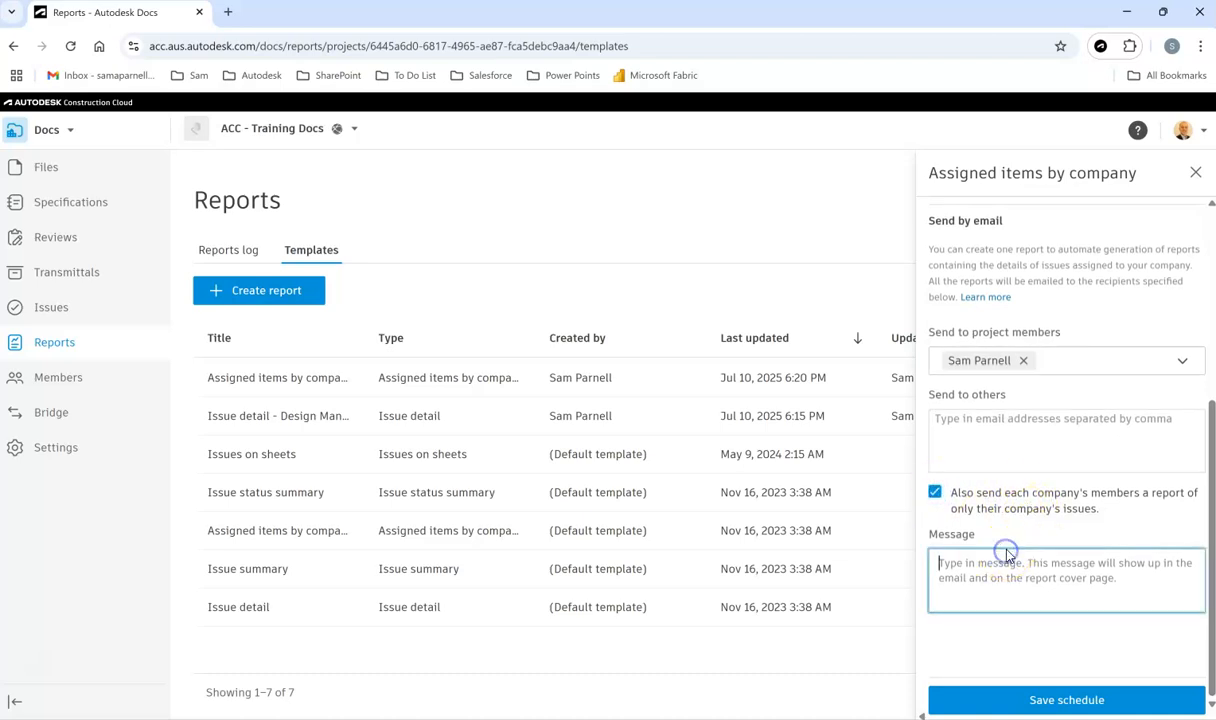
{"action": "type", "text": "Ple"}
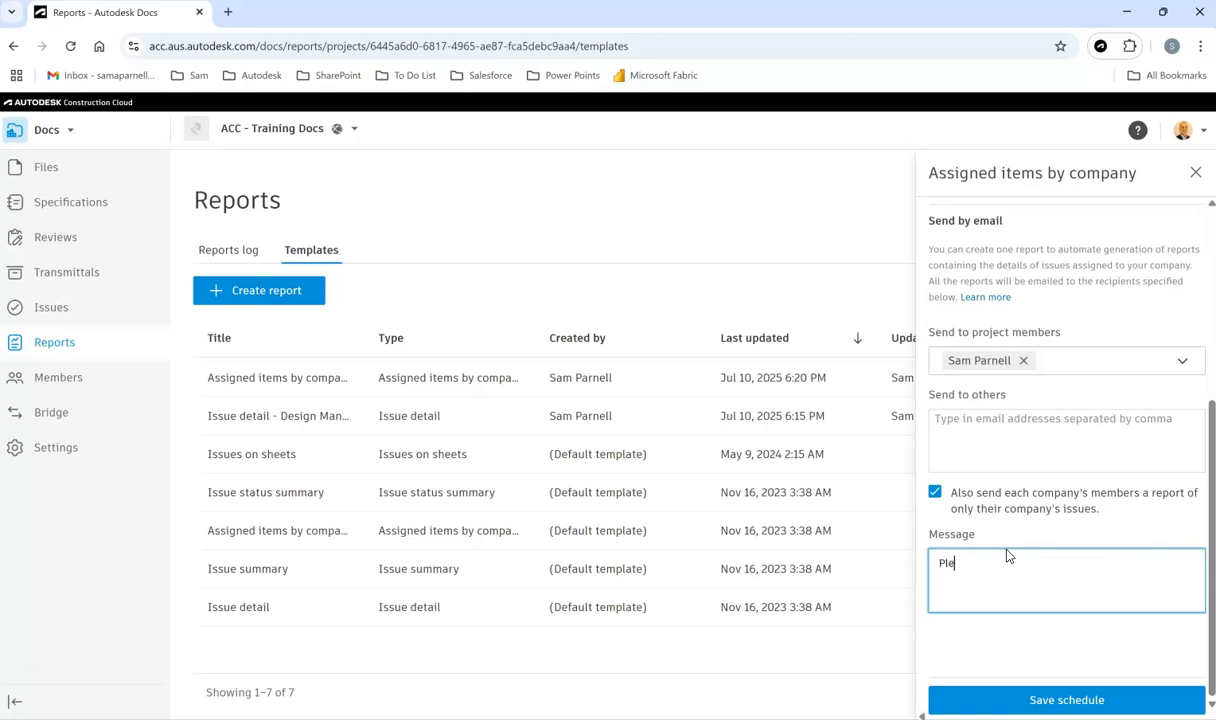
{"action": "type", "text": "ase resolve issues asap"}
{"action": "left_click", "coordinate": [1076, 702]}
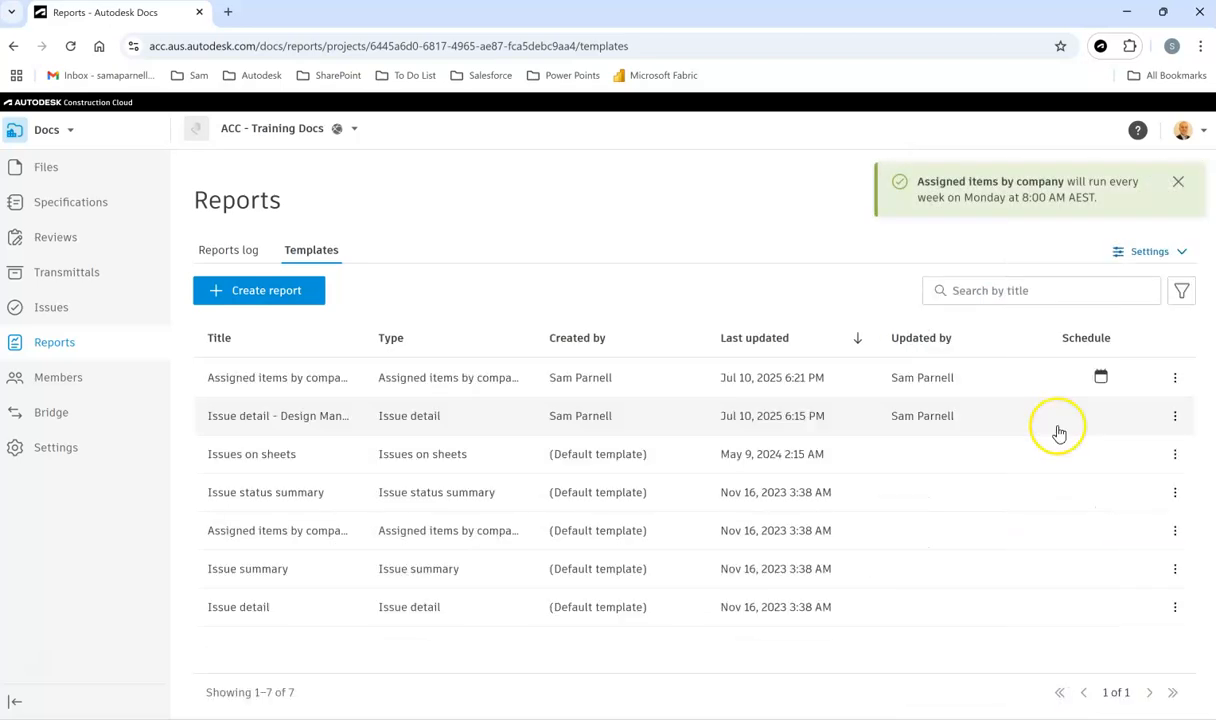
{"action": "mouse_move", "coordinate": [1102, 389]}
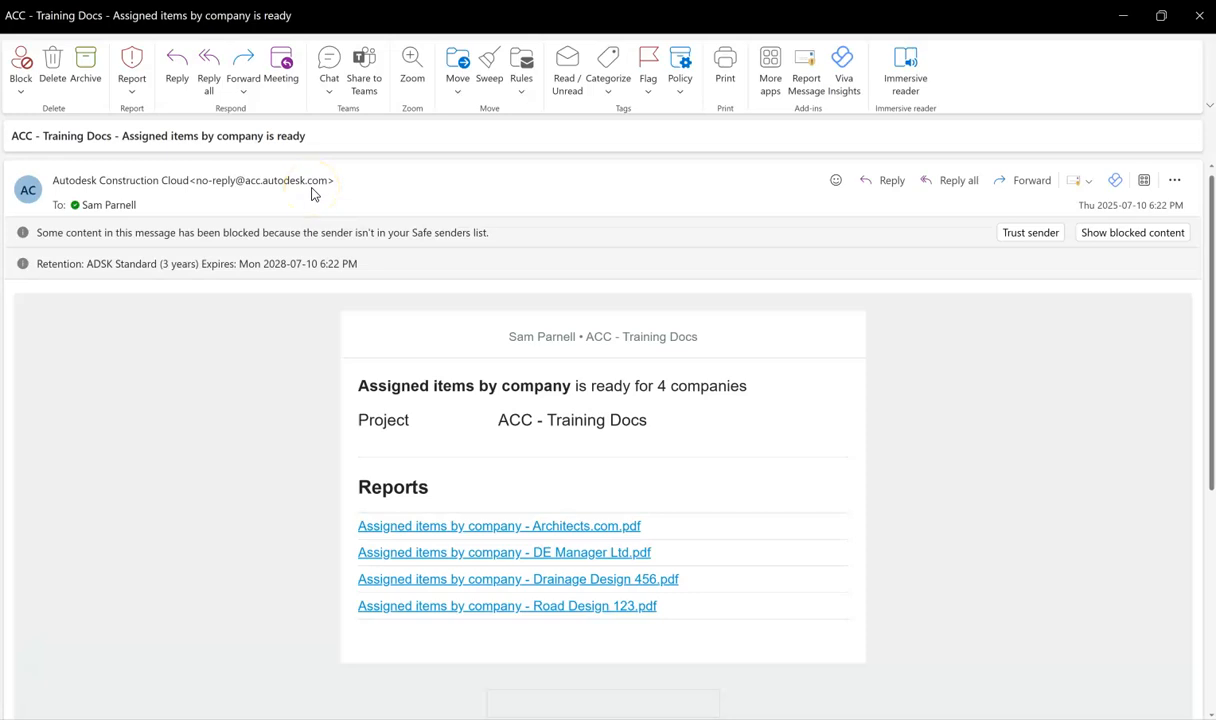
- Save the Architects.com report PDF linked in the report-ready email to Downloads and open the Collab_Car_Park - 2025.rvt placement of its issue #25
{"action": "left_click", "coordinate": [475, 528]}
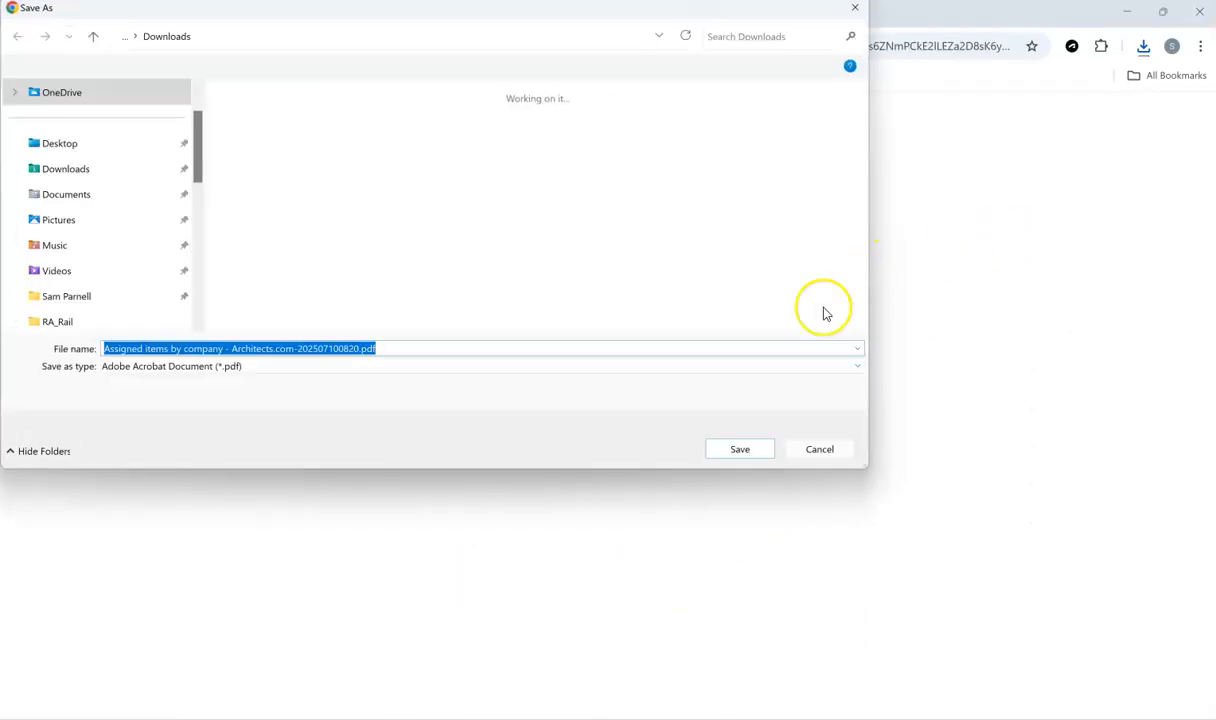
{"action": "left_click", "coordinate": [737, 450]}
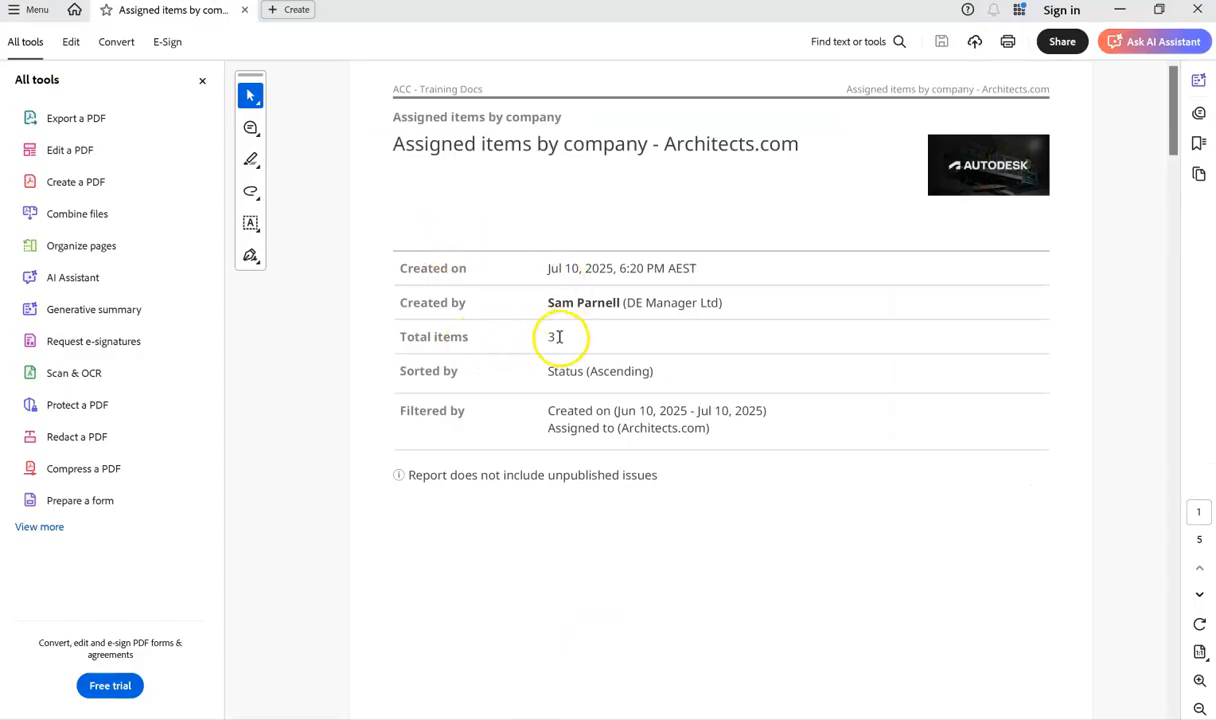
{"action": "scroll", "coordinate": [610, 350], "scroll_direction": "down", "scroll_amount": 5}
{"action": "left_click_drag", "start_coordinate": [1157, 163], "coordinate": [1210, 386]}
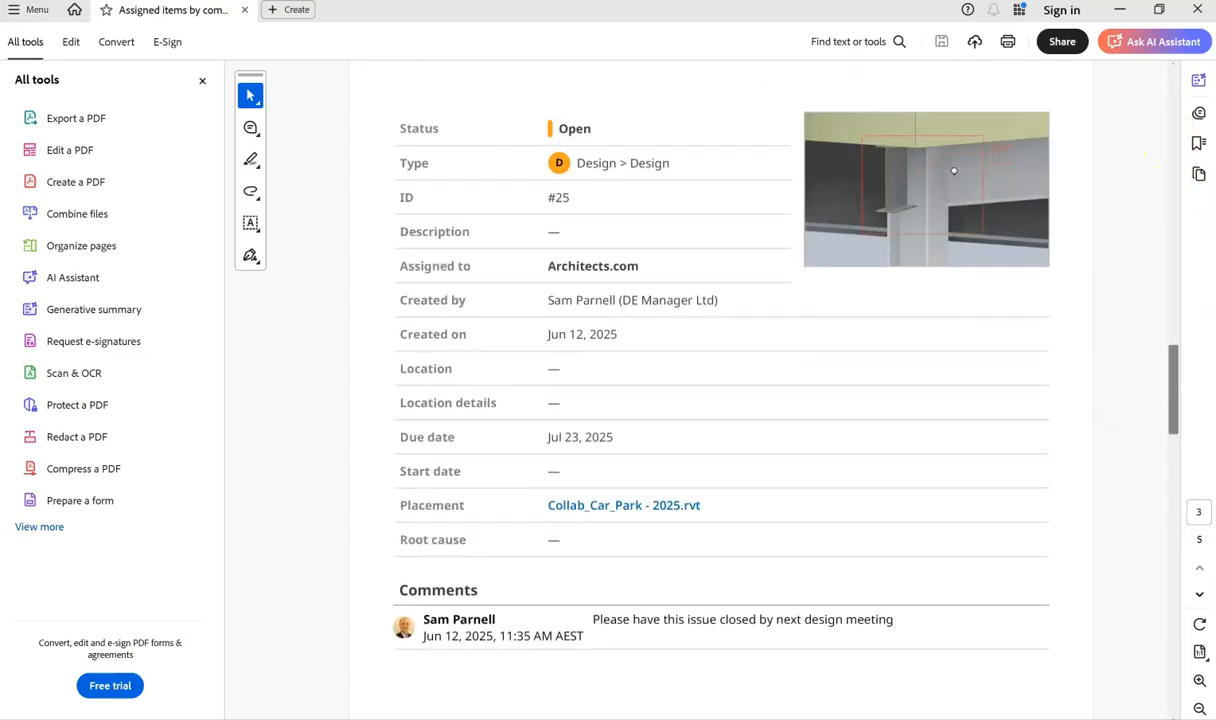
{"action": "left_click", "coordinate": [666, 510]}
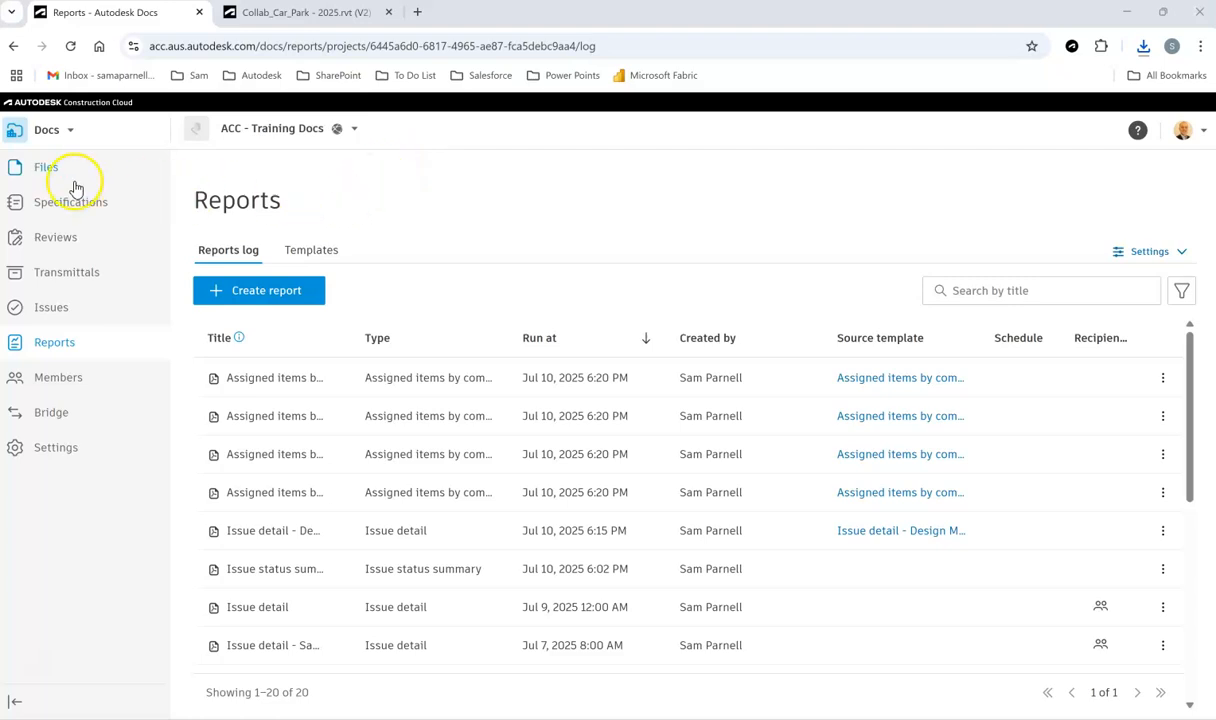
- Open the RP_Report folder in the project files to check the saved report PDFs
{"action": "left_click", "coordinate": [46, 170]}
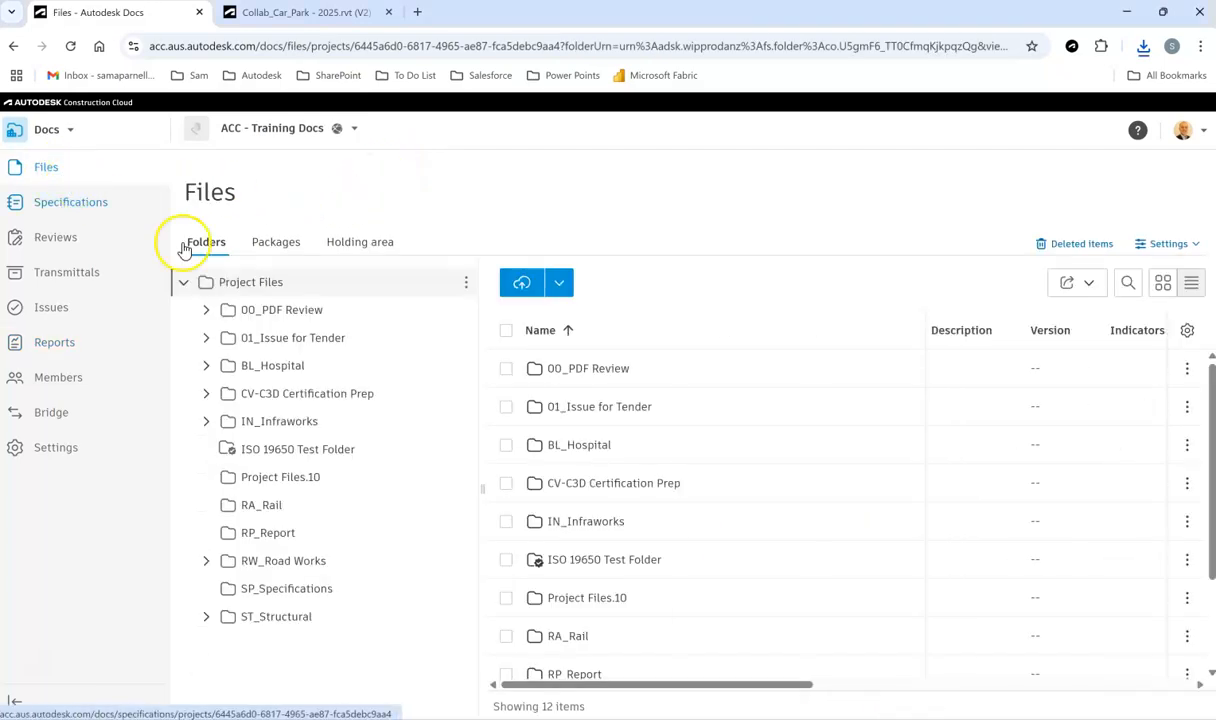
{"action": "left_click", "coordinate": [300, 532]}
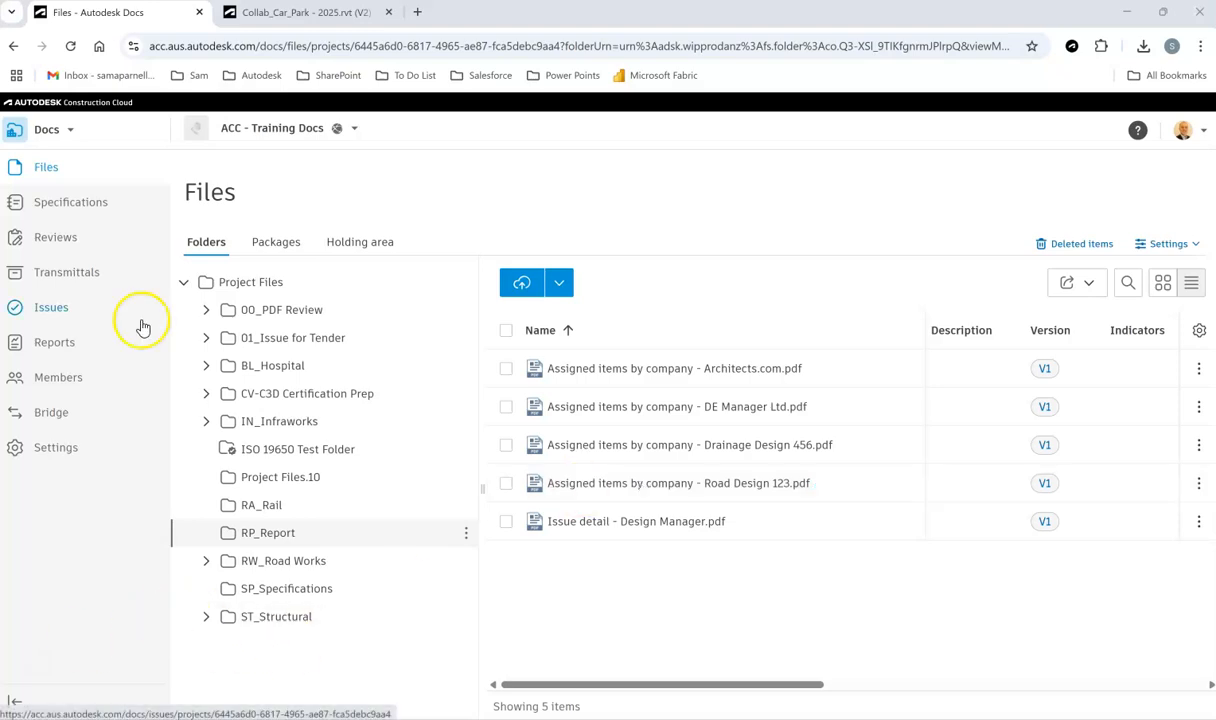
- Return to the project's reports and start a new report from the "Issues on sheets" template
{"action": "left_click", "coordinate": [52, 343]}
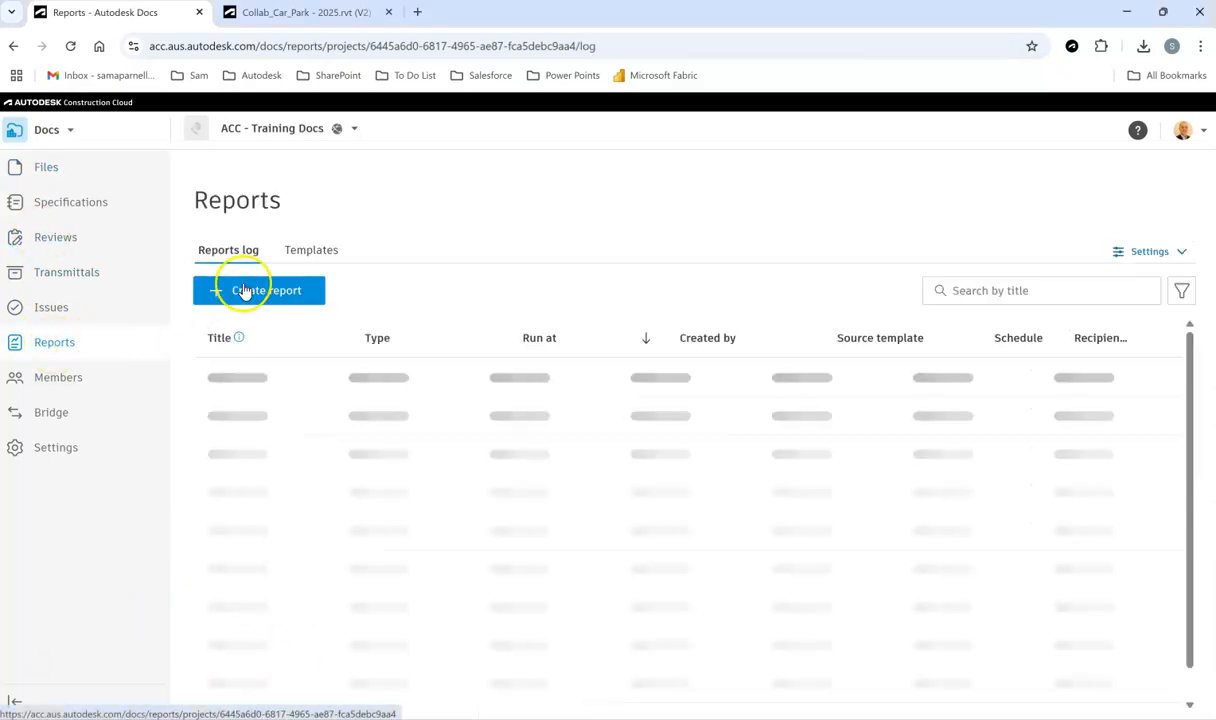
{"action": "left_click", "coordinate": [268, 293]}
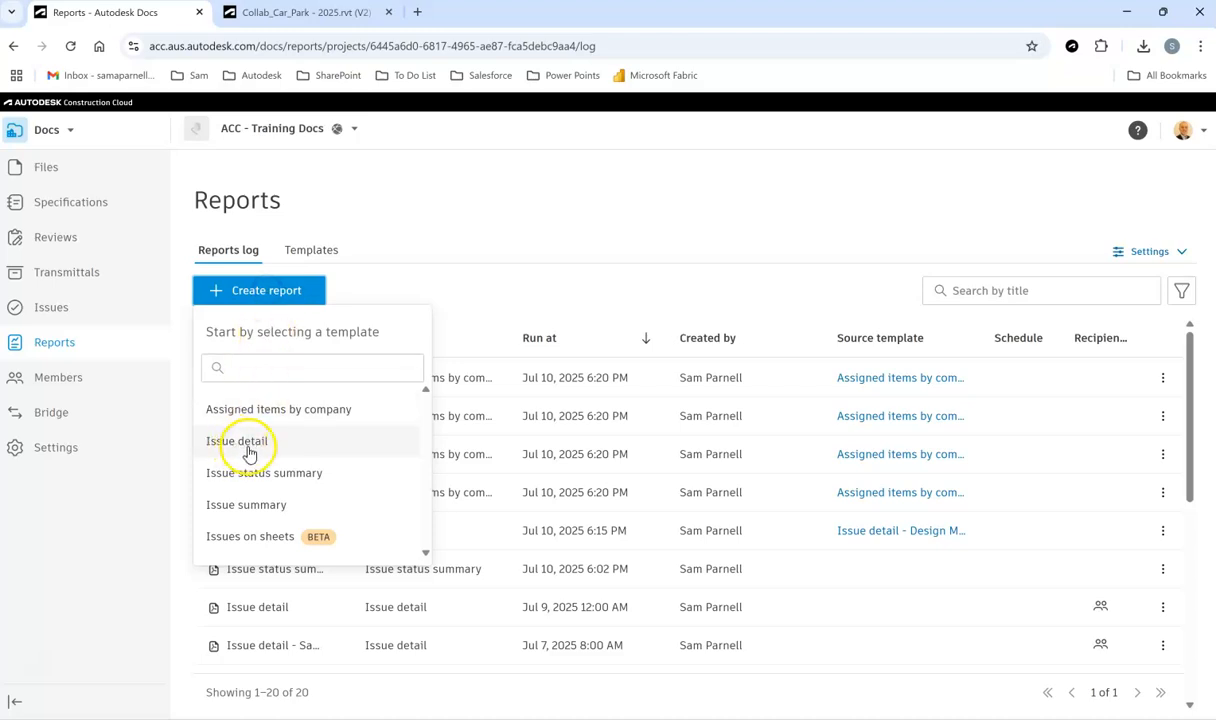
{"action": "left_click", "coordinate": [272, 541]}
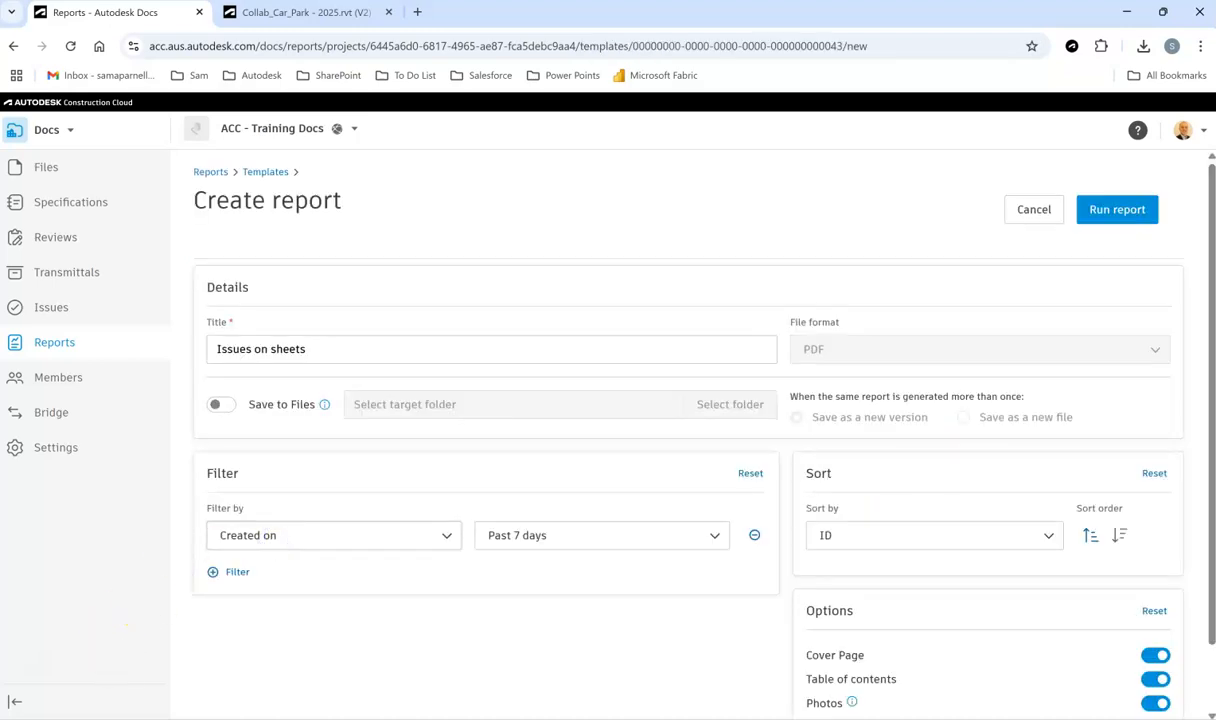